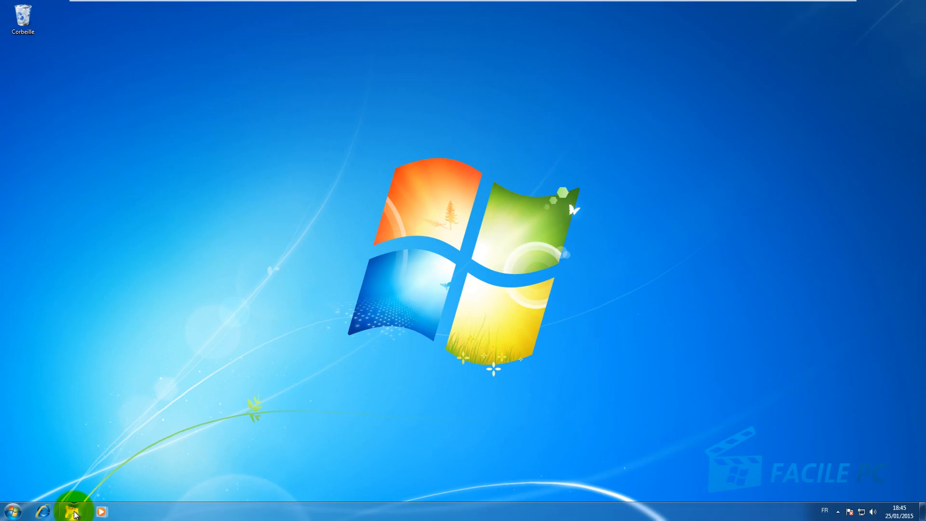
Step: Open the Images library in the file explorer, with the Ordinateur entry expanded to show its drives
left_click(143, 502)
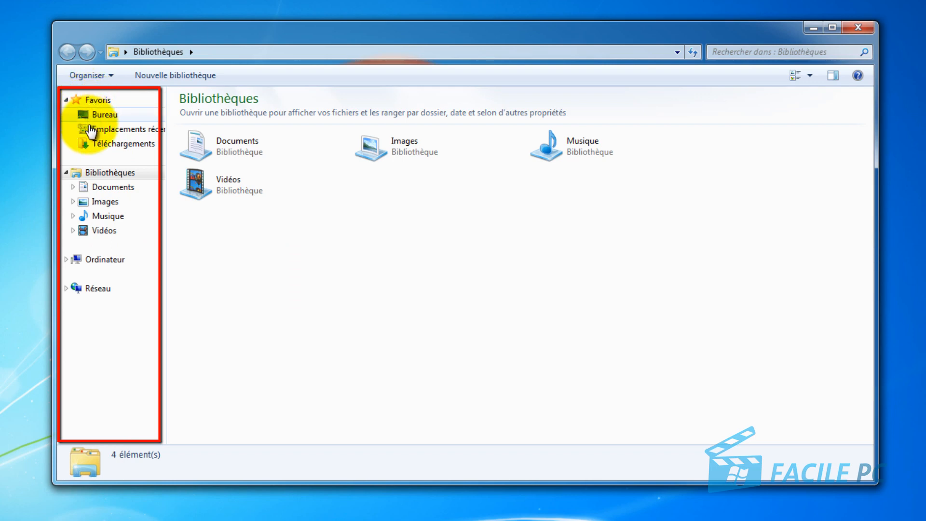
left_click(67, 261)
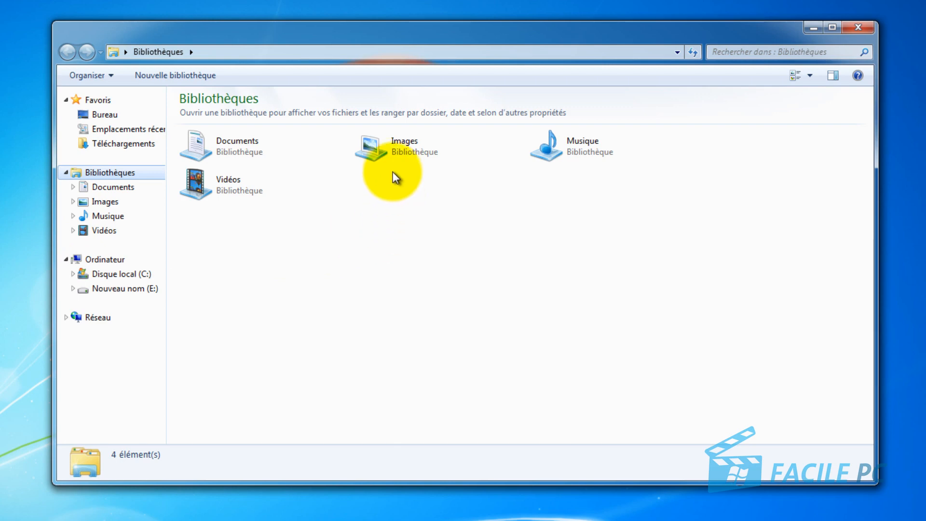
double_click(395, 145)
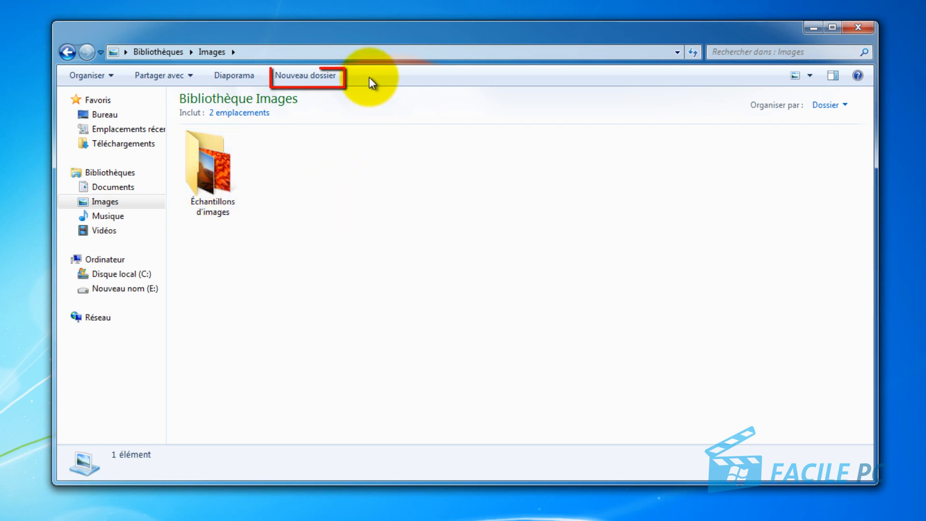
Step: Create a folder named photos in the Images library and open it
left_click(304, 76)
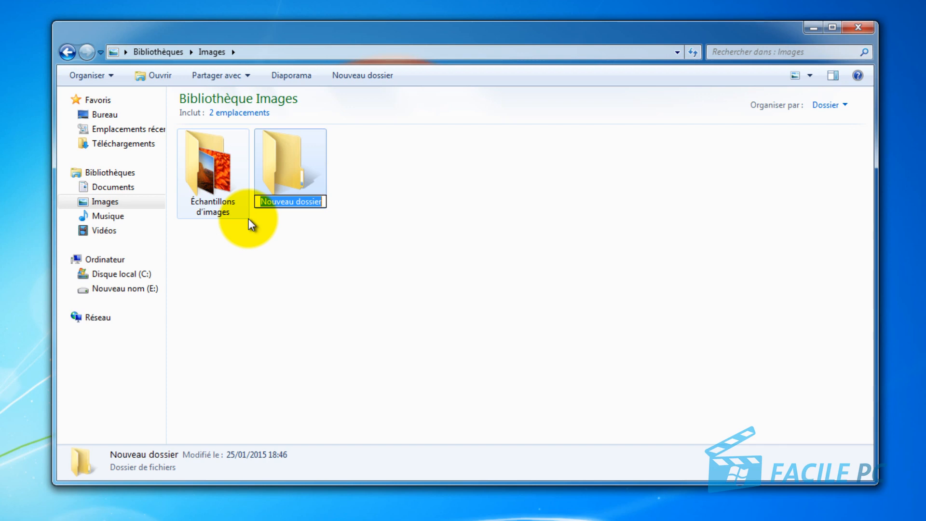
type("photo")
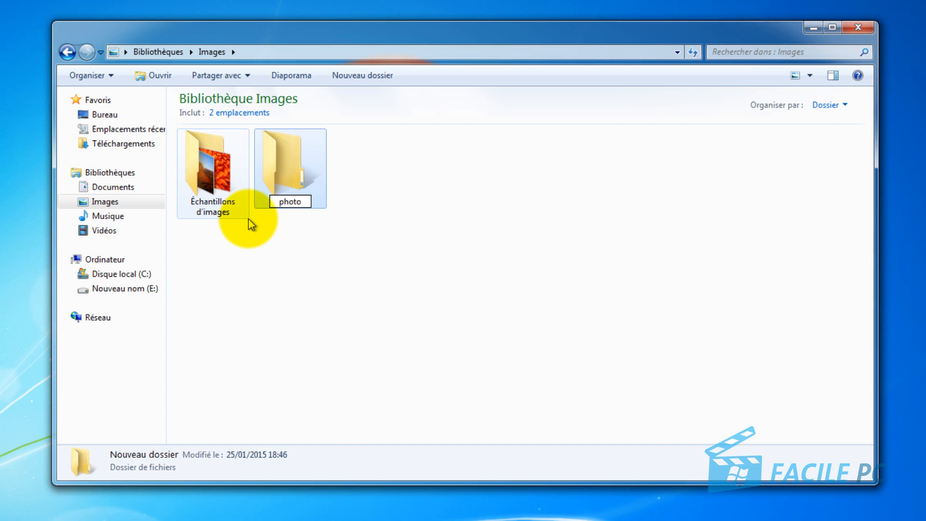
type("s")
key("Return")
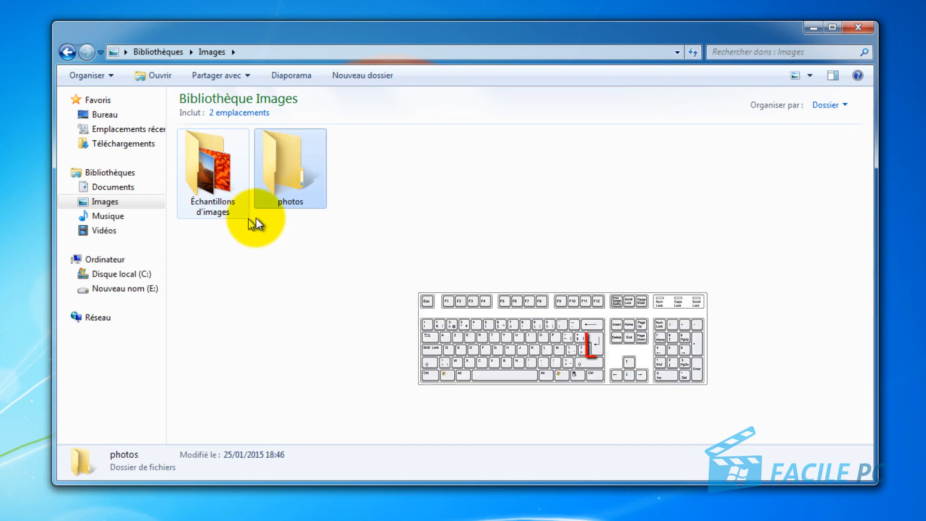
double_click(284, 165)
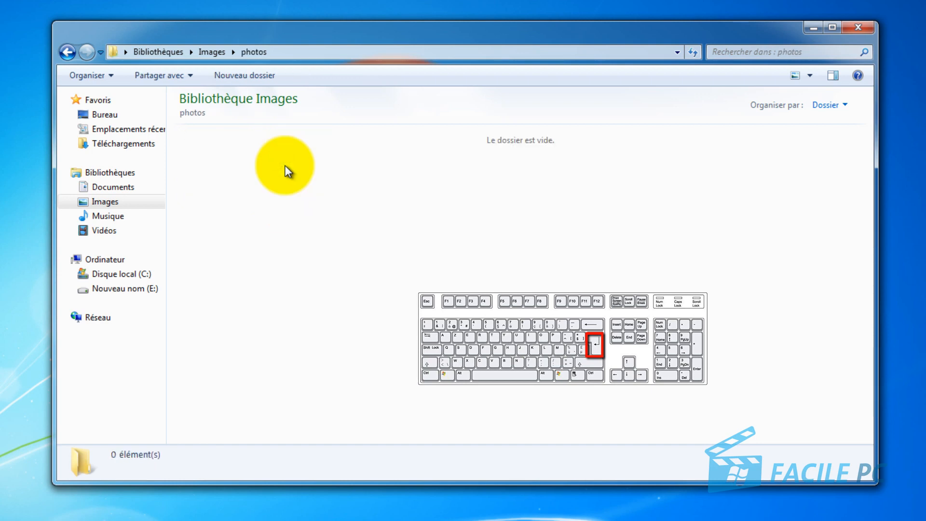
Step: Go back to the Images library and create a folder named photos inside Échantillons d'images
left_click(212, 51)
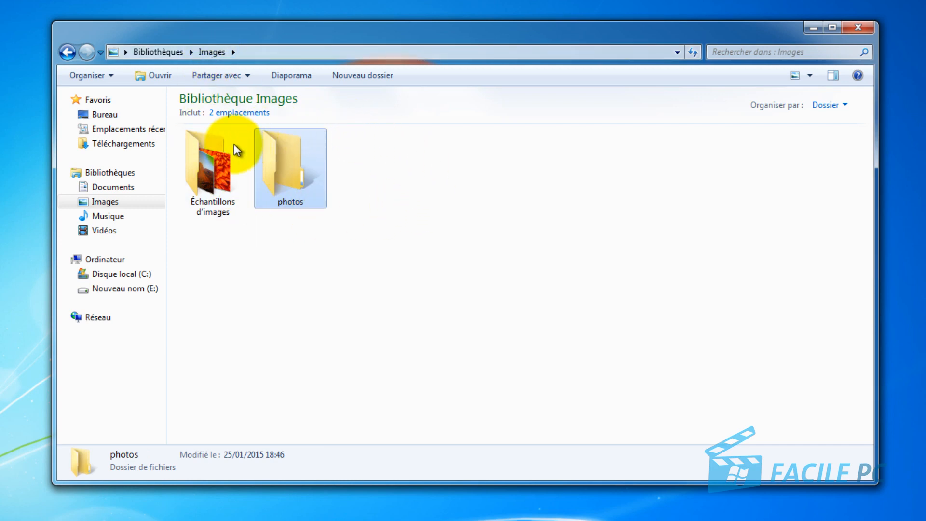
double_click(209, 170)
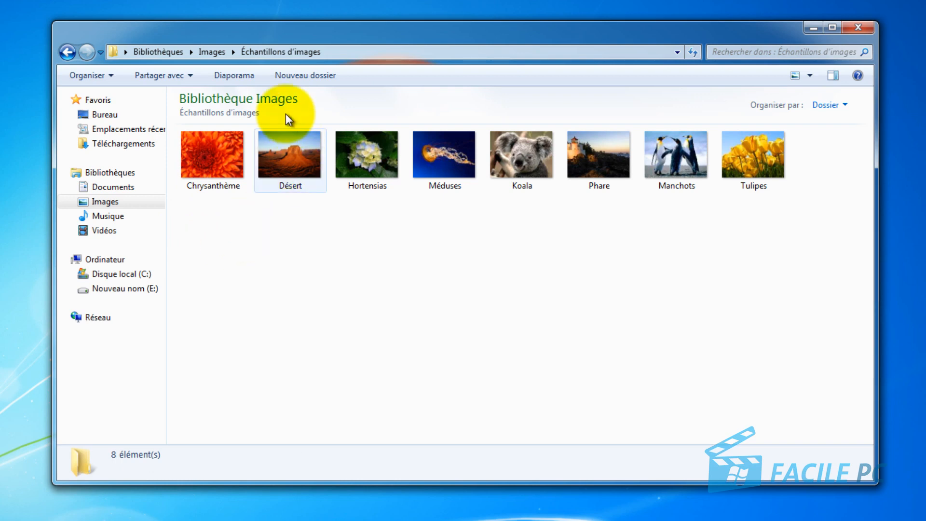
left_click(300, 78)
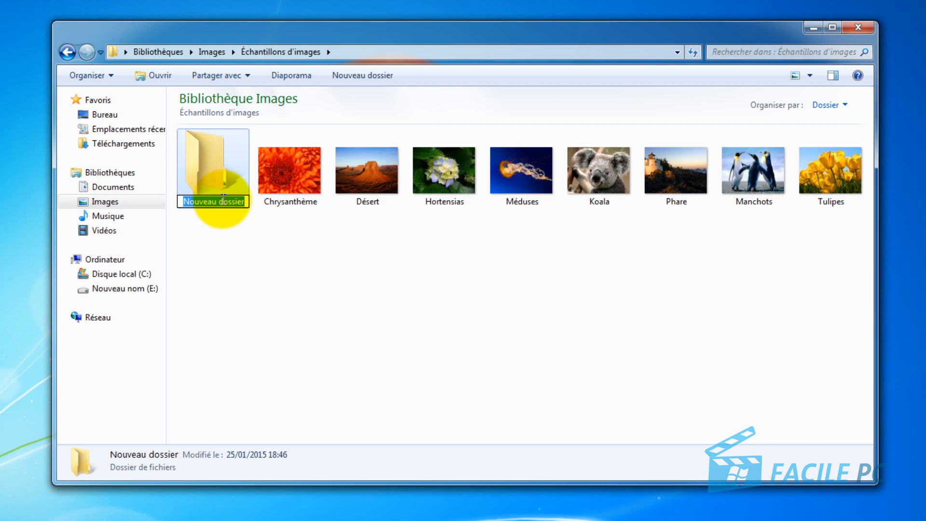
type("ph")
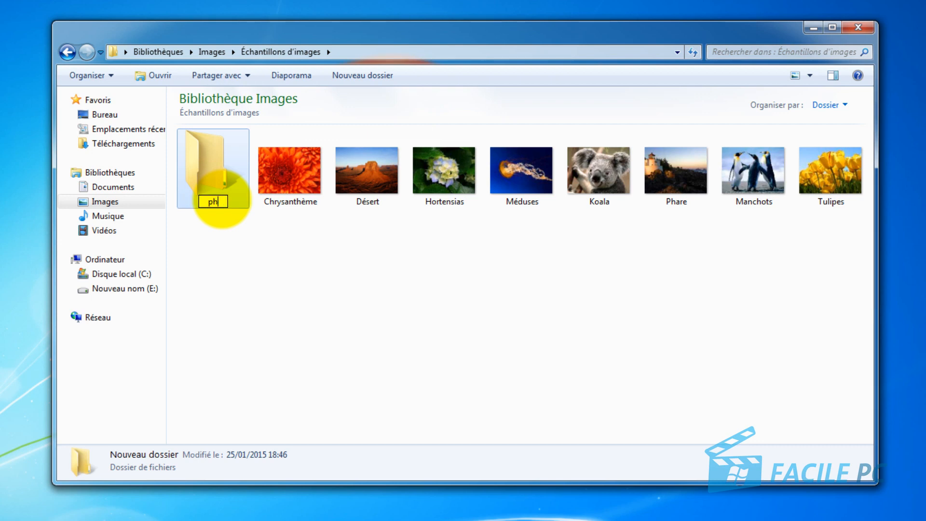
type("otos")
key("Return")
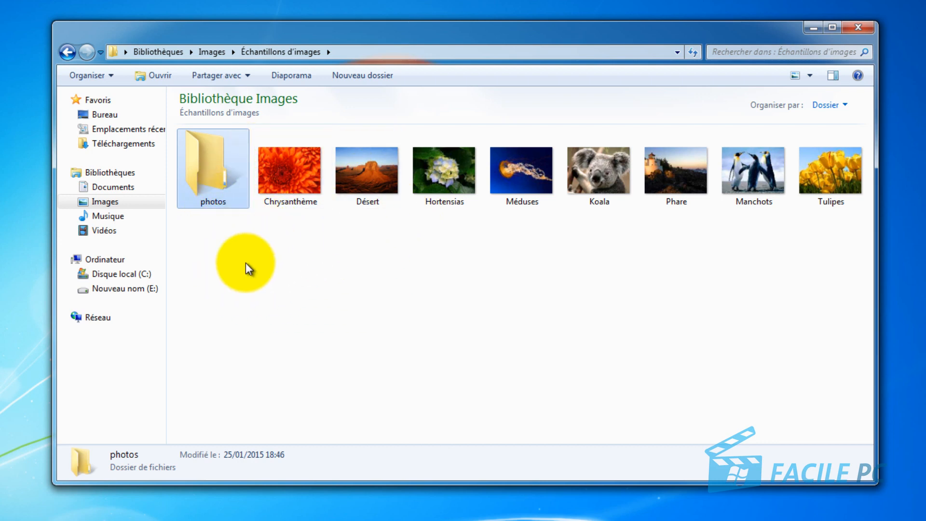
Step: Create another folder in Échantillons d'images and keep its default name, Nouveau dossier
right_click(233, 271)
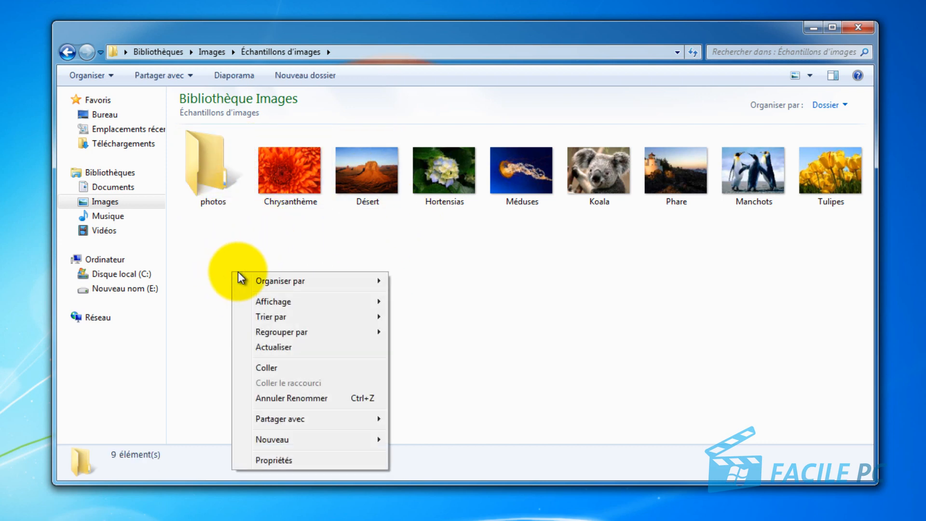
right_click(207, 271)
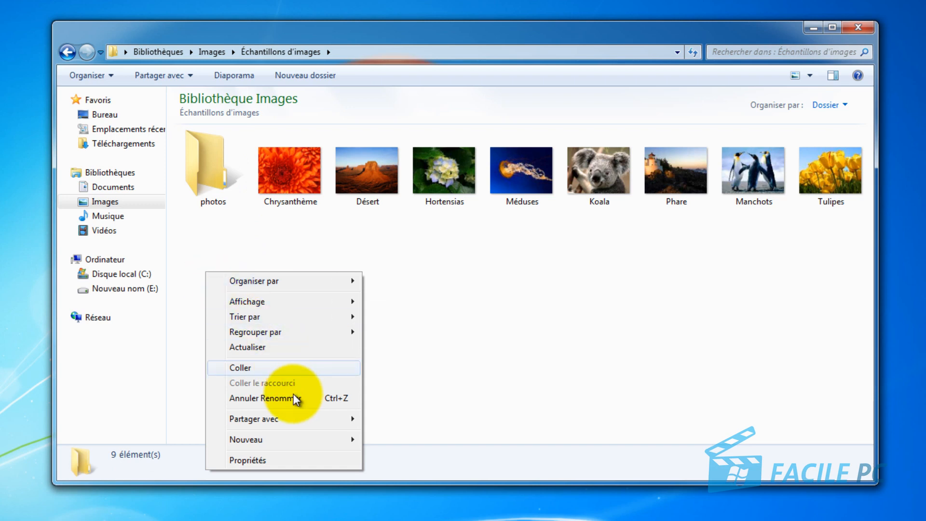
mouse_move(327, 442)
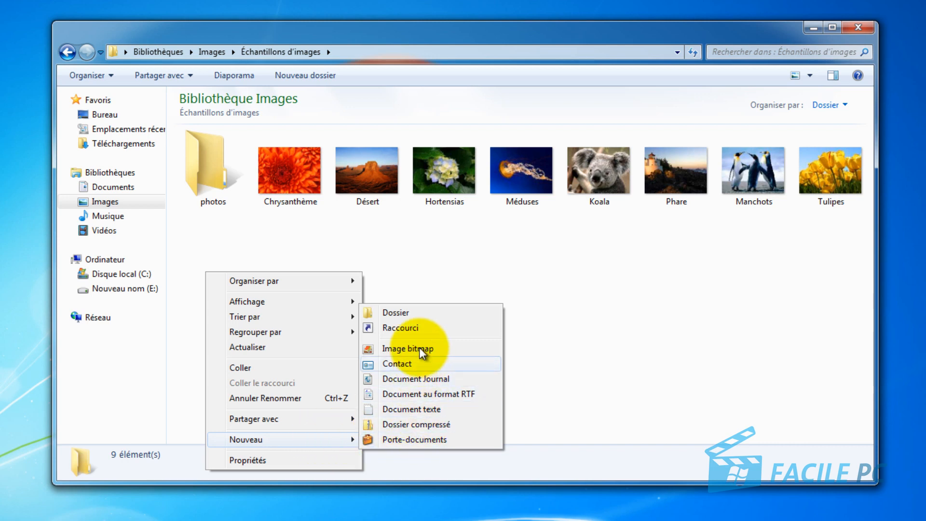
left_click(410, 314)
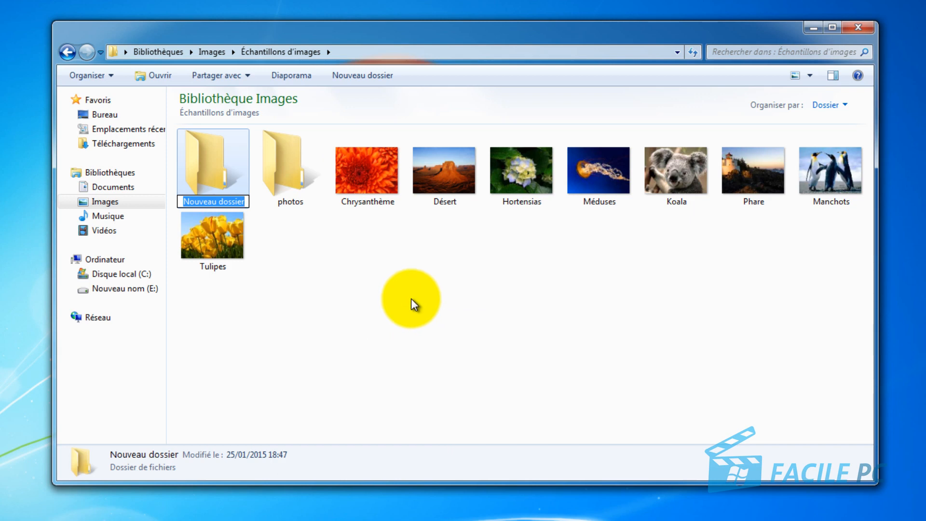
key("Return")
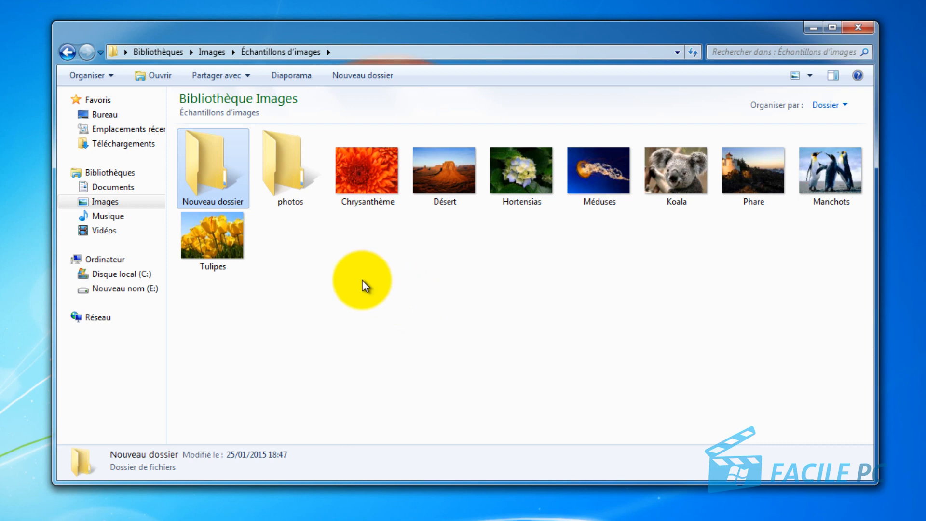
left_click(334, 254)
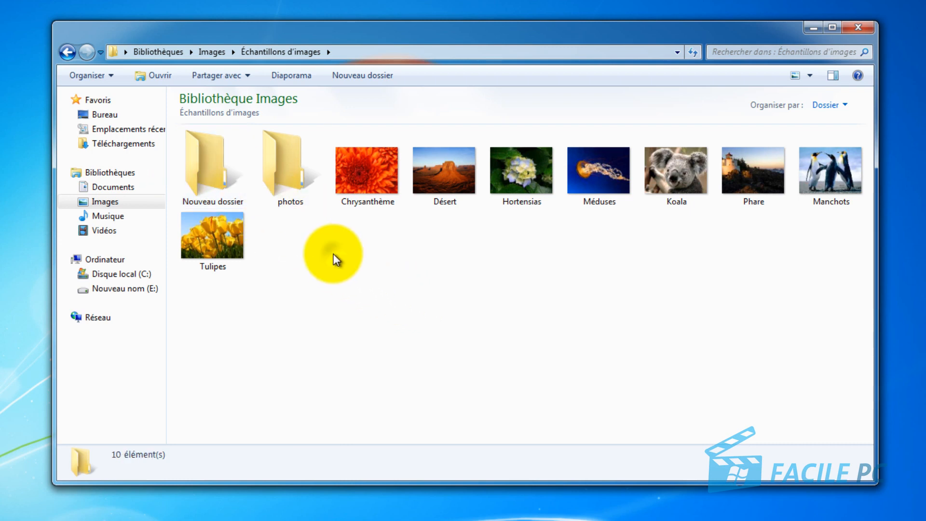
left_click(219, 182)
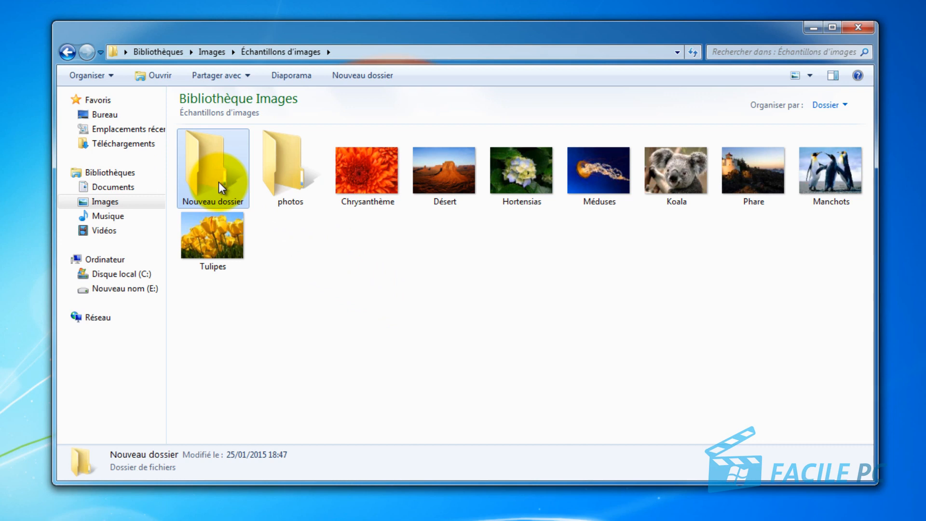
right_click(219, 182)
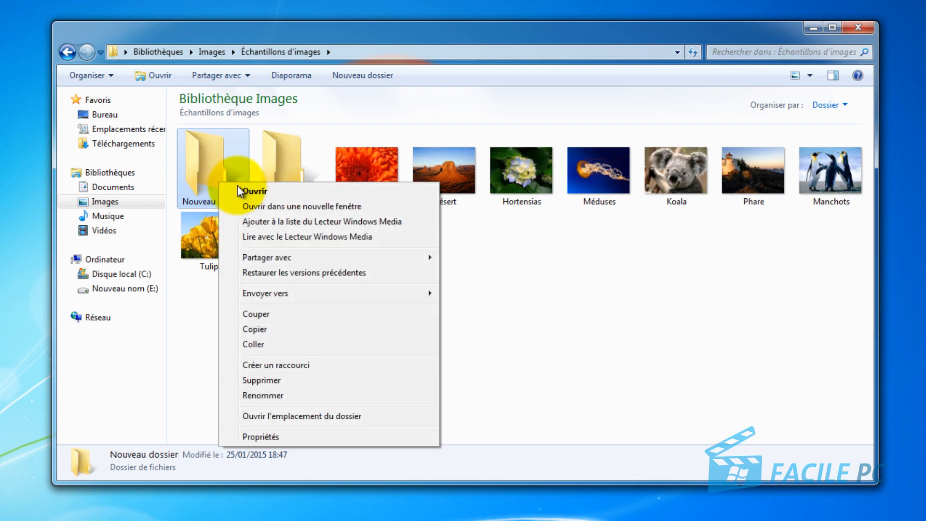
left_click(315, 381)
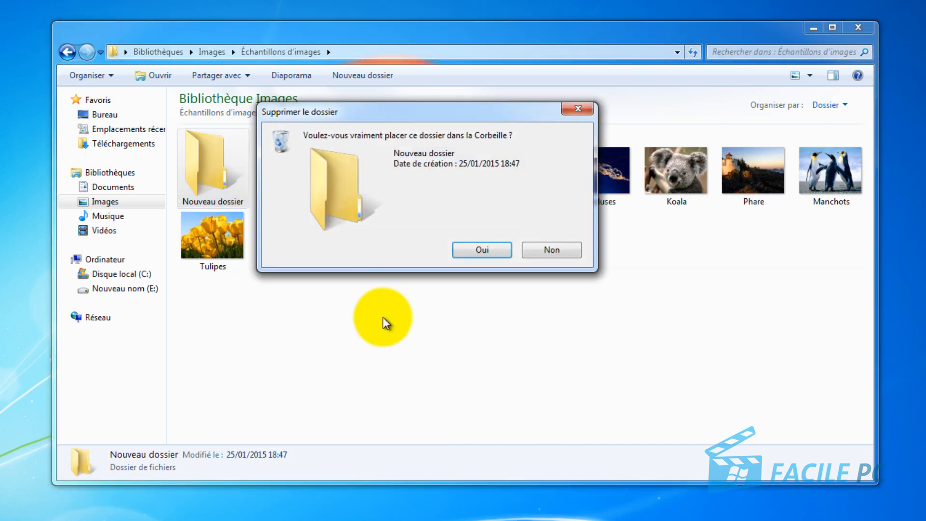
left_click(553, 251)
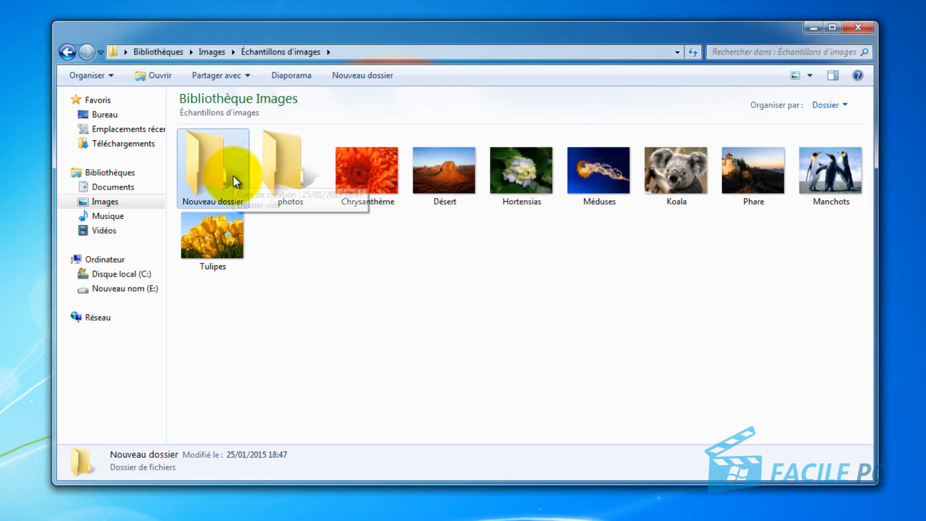
Step: Delete the Nouveau dossier folder from Échantillons d'images by sending it to the Corbeille
key("Delete")
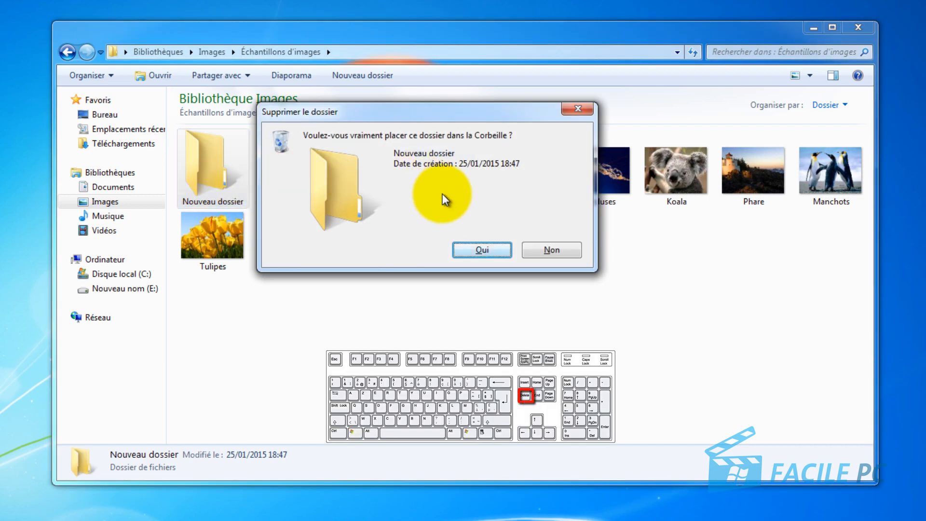
left_click(482, 250)
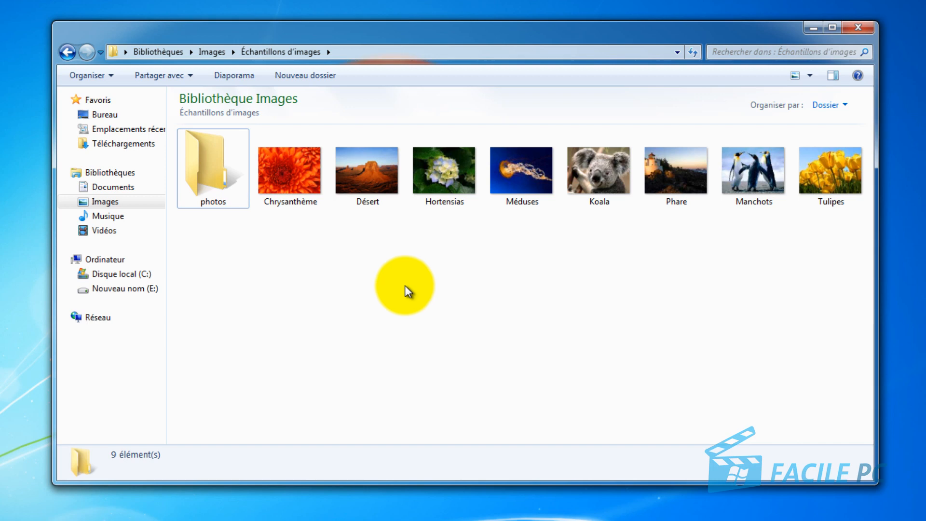
Step: Create three new folders in Échantillons d'images, leaving each with its default name
right_click(221, 262)
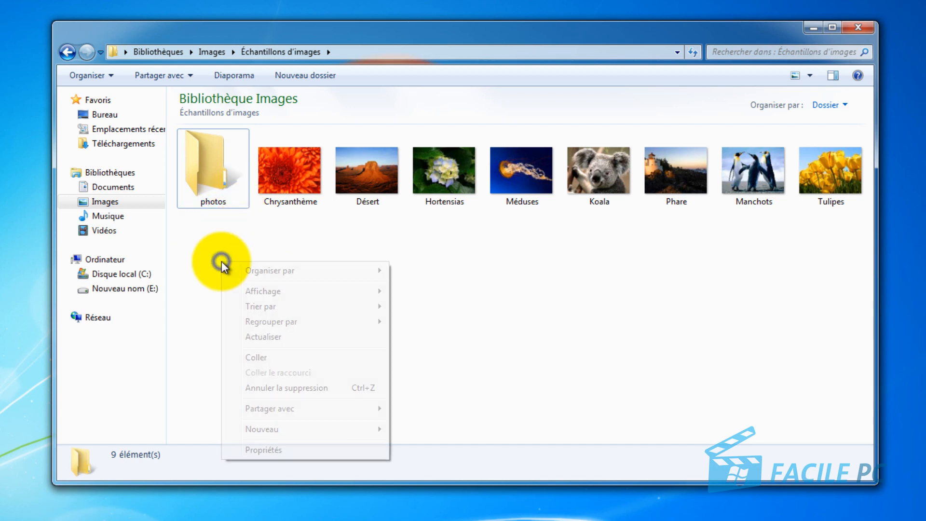
mouse_move(379, 431)
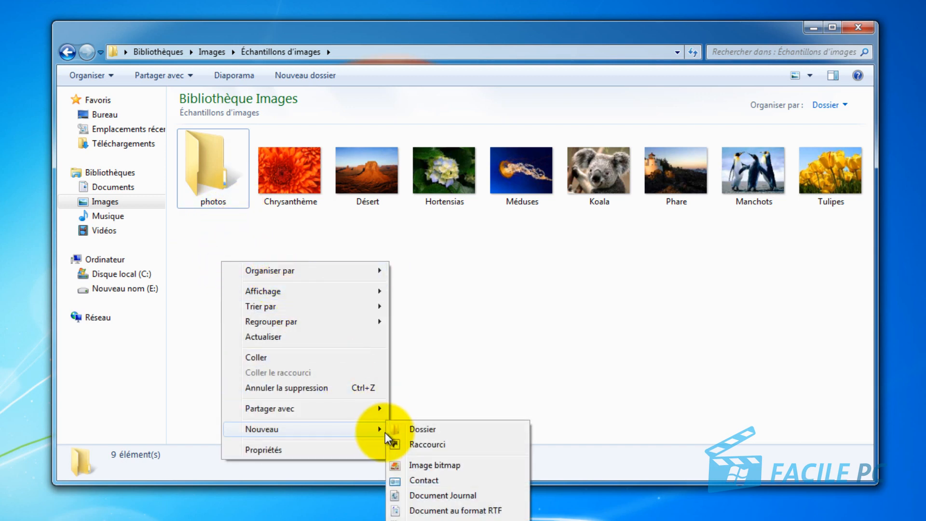
left_click(428, 431)
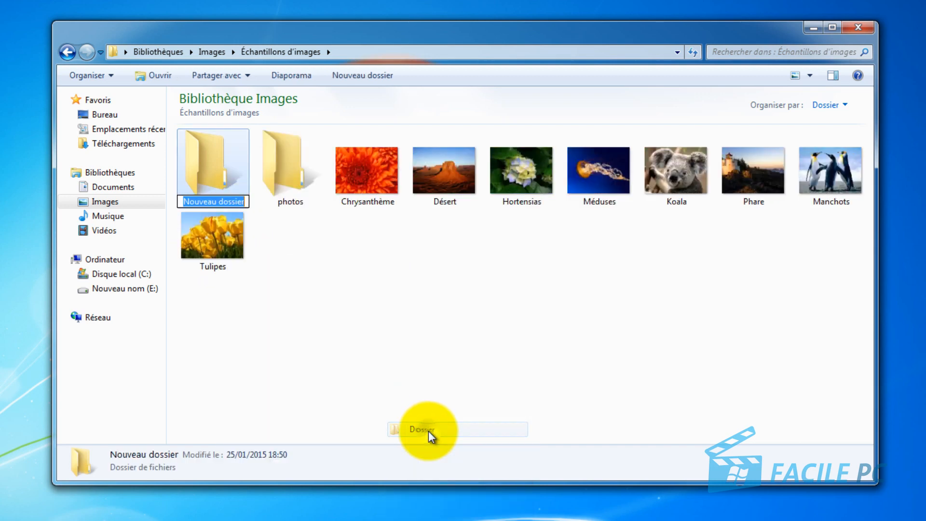
right_click(331, 262)
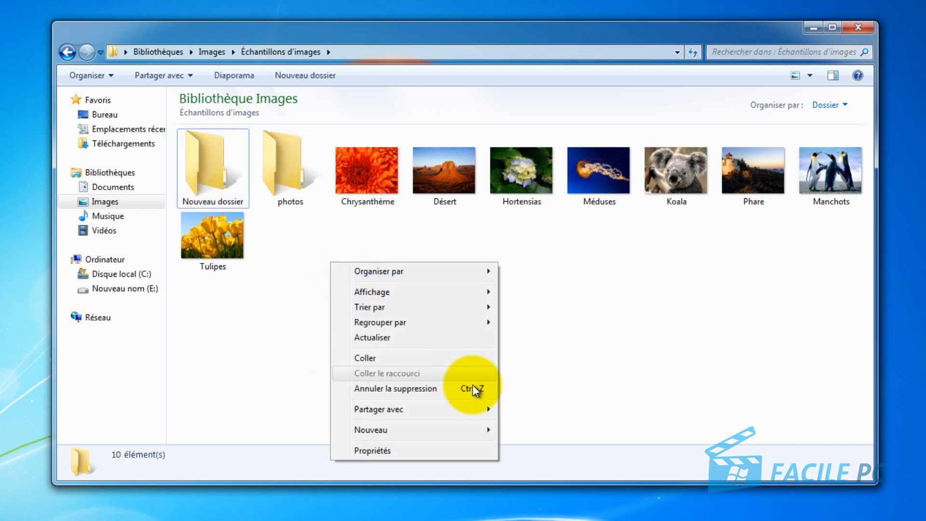
mouse_move(494, 430)
left_click(533, 431)
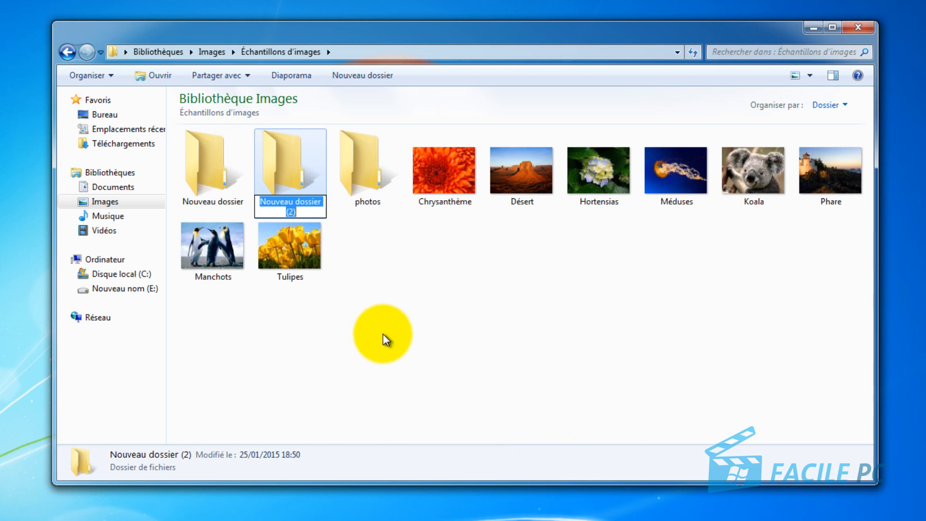
right_click(385, 300)
mouse_move(543, 472)
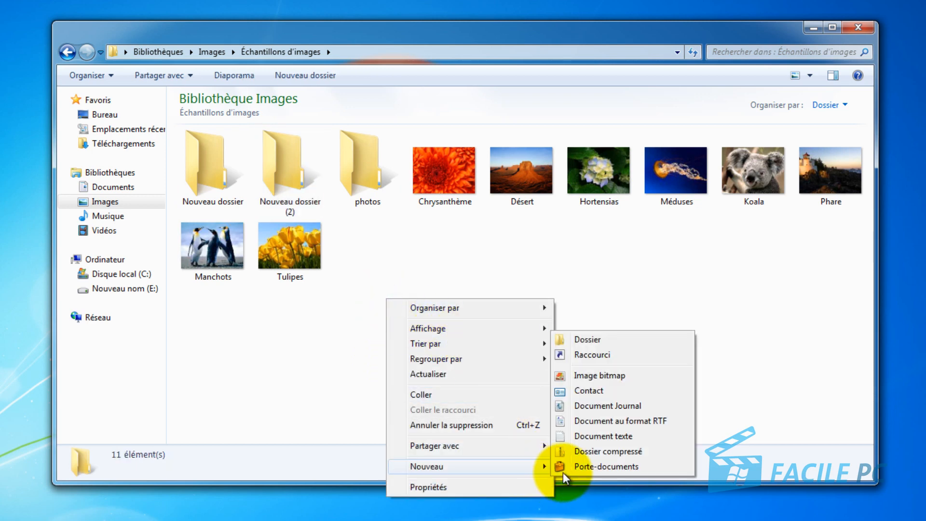
left_click(584, 343)
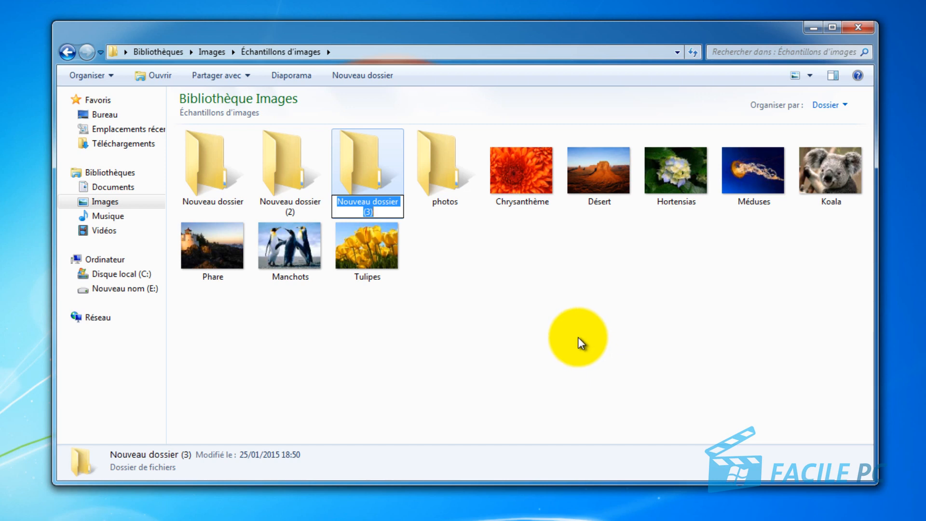
Step: Batch-rename the three Nouveau dossier folders in Échantillons d'images with the shared name images
left_click(296, 196, "ctrl")
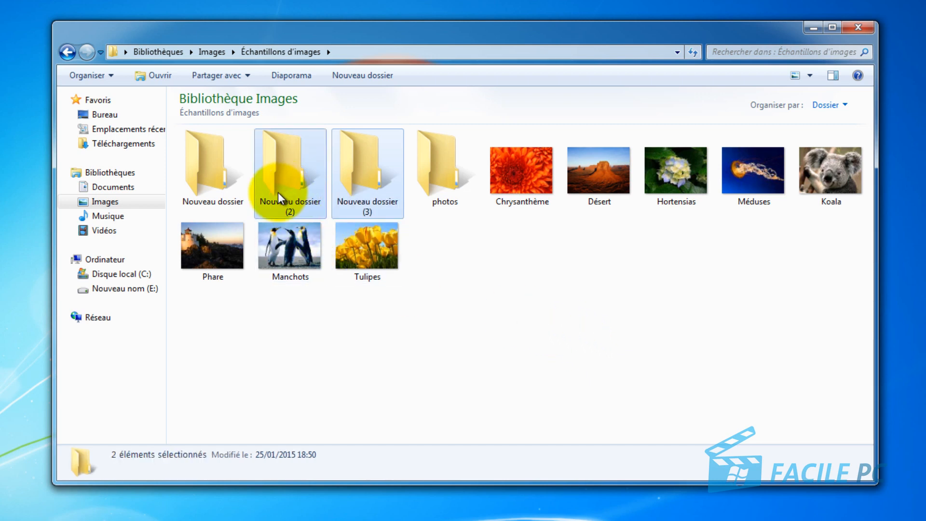
left_click(212, 198, "ctrl")
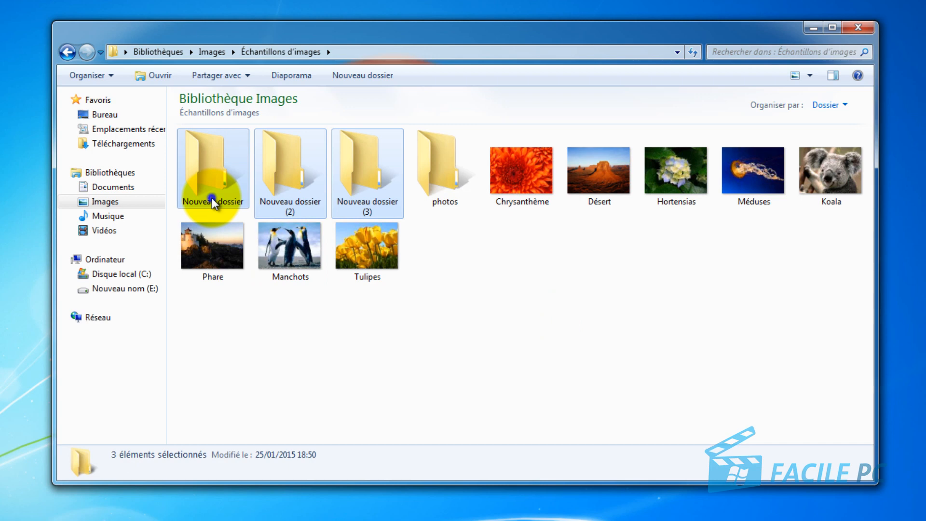
right_click(212, 198)
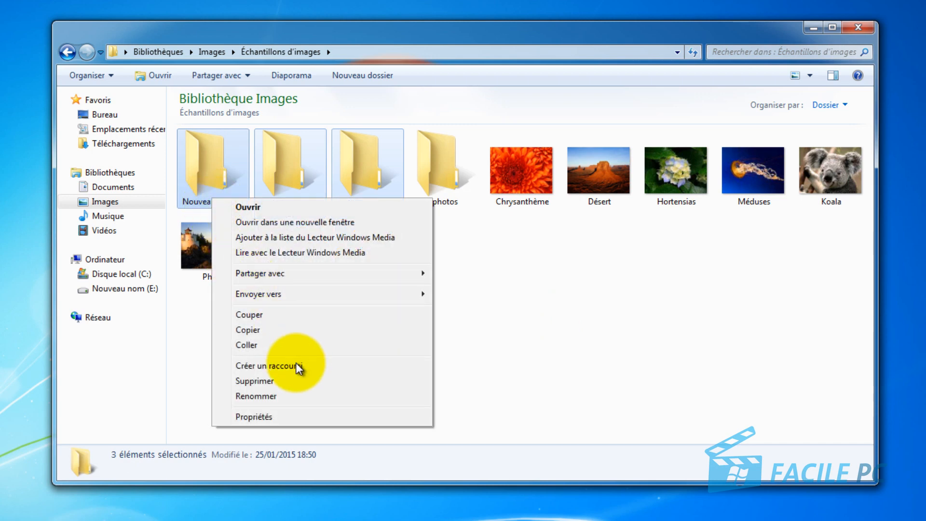
left_click(292, 396)
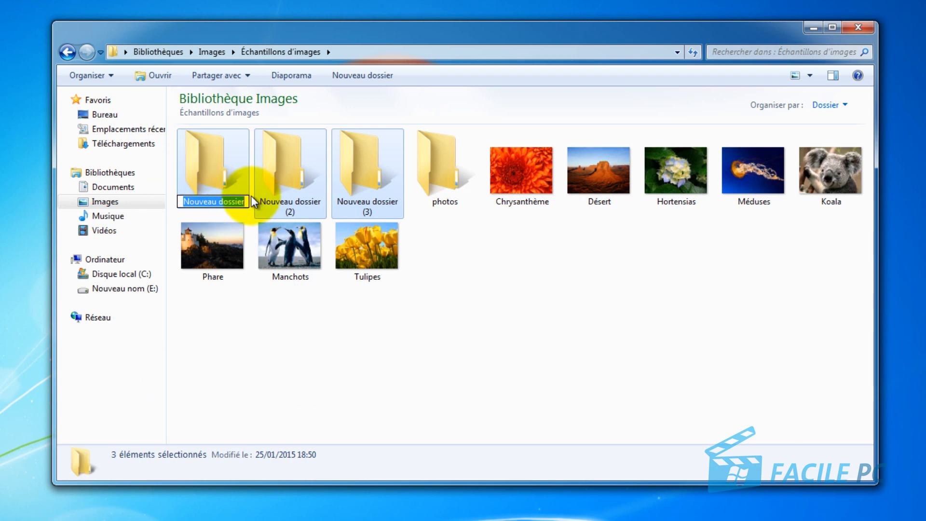
key("BackSpace")
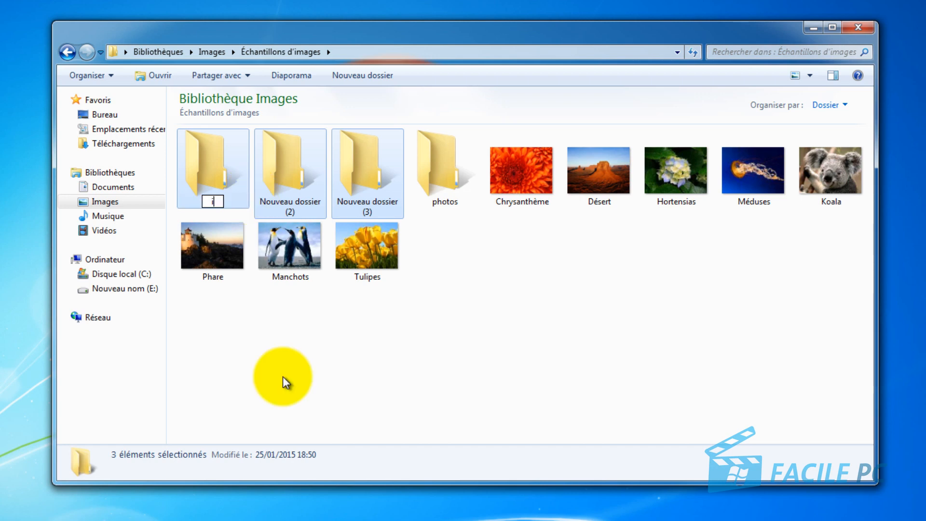
type("images")
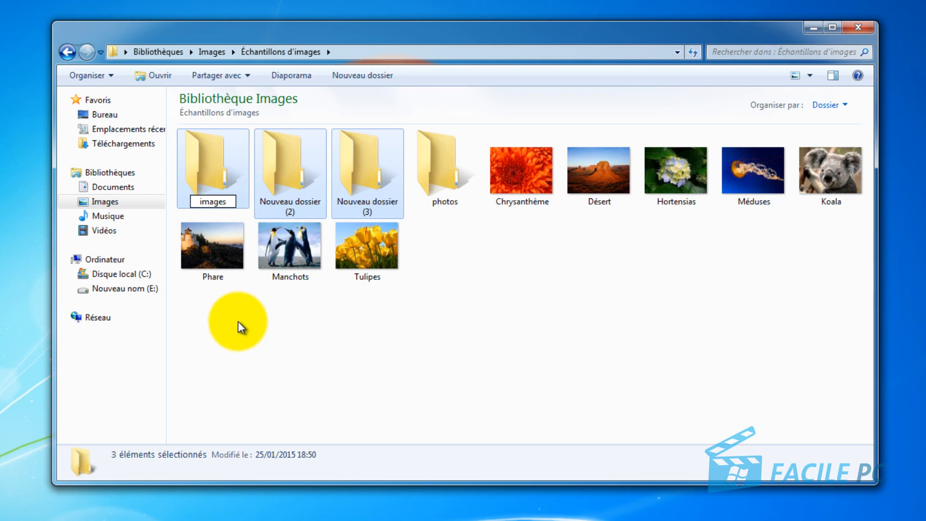
key("Return")
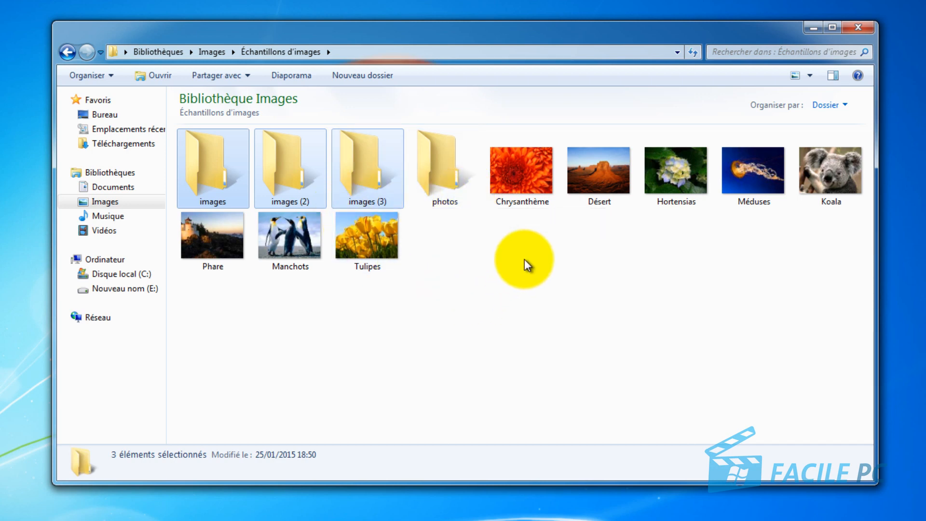
Step: Cut the Chrysanthème picture, paste it into the first images folder, and go back to Échantillons d'images
left_click(526, 174)
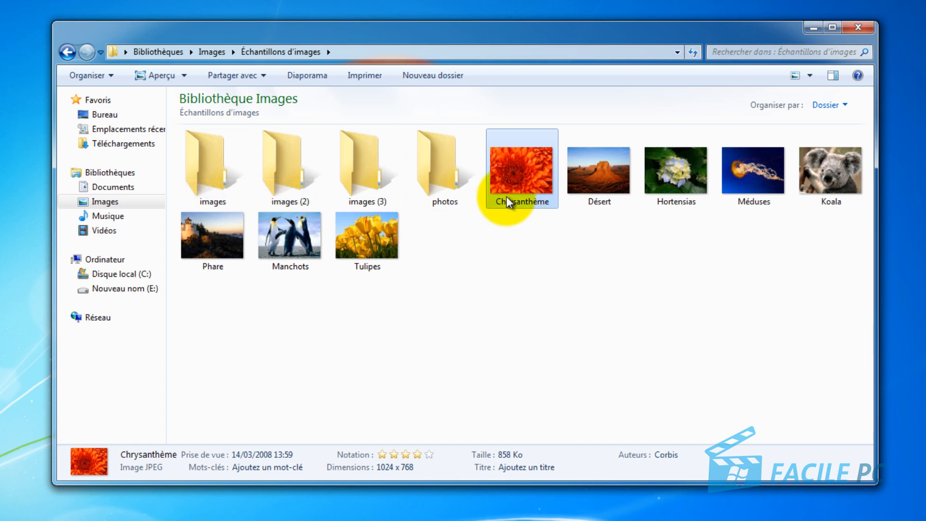
left_click(86, 76)
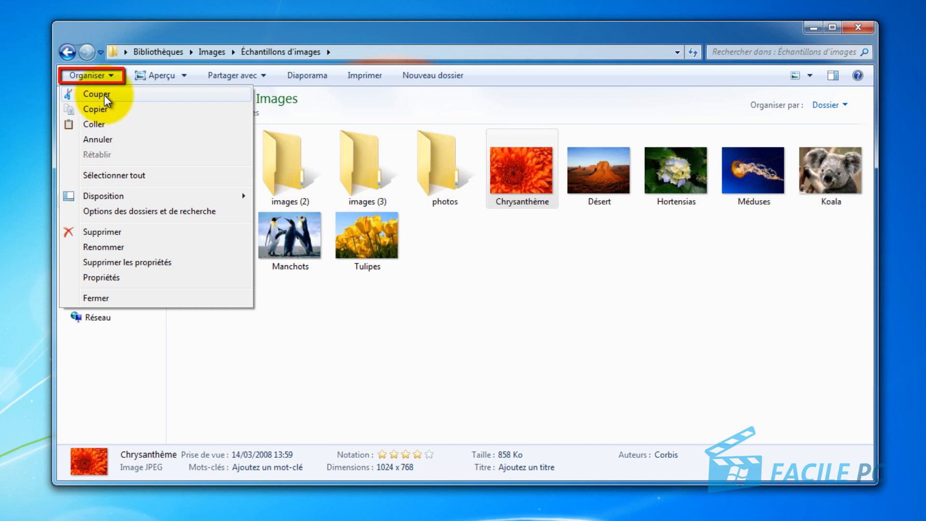
left_click(104, 95)
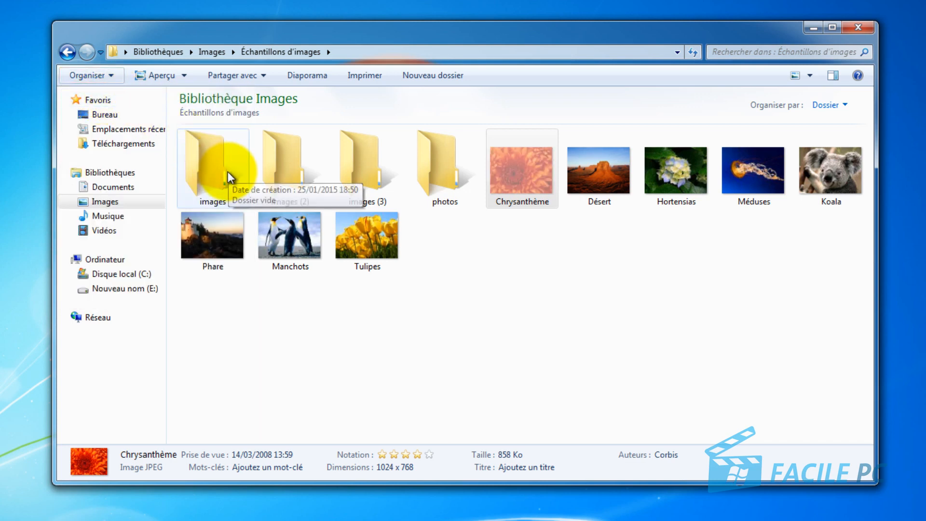
double_click(205, 174)
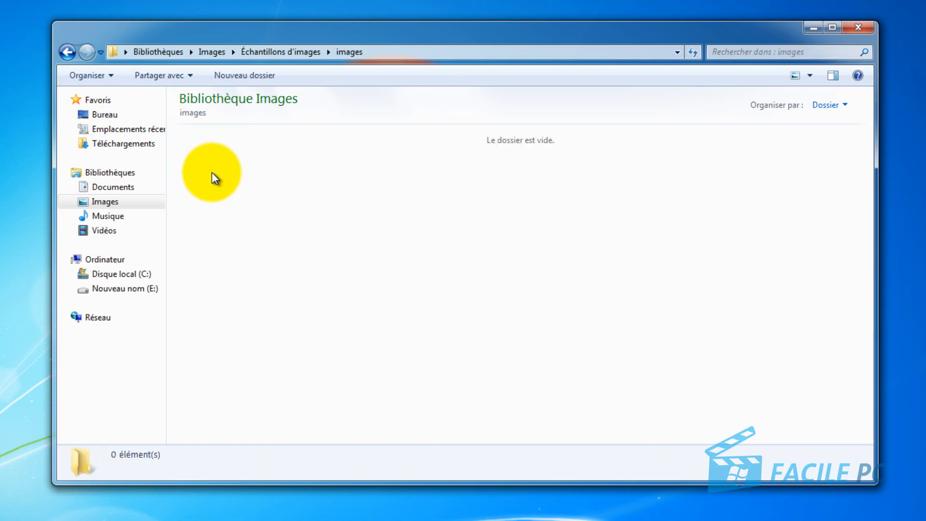
left_click(102, 76)
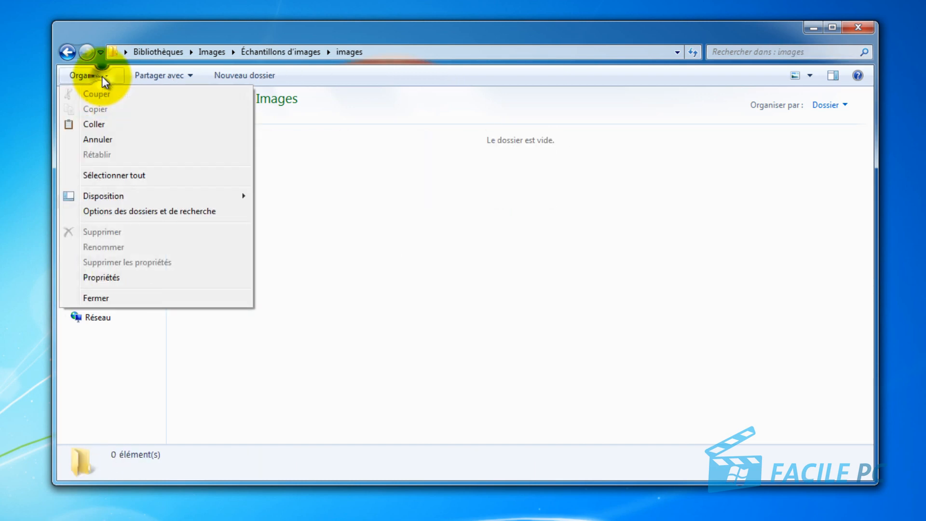
left_click(108, 126)
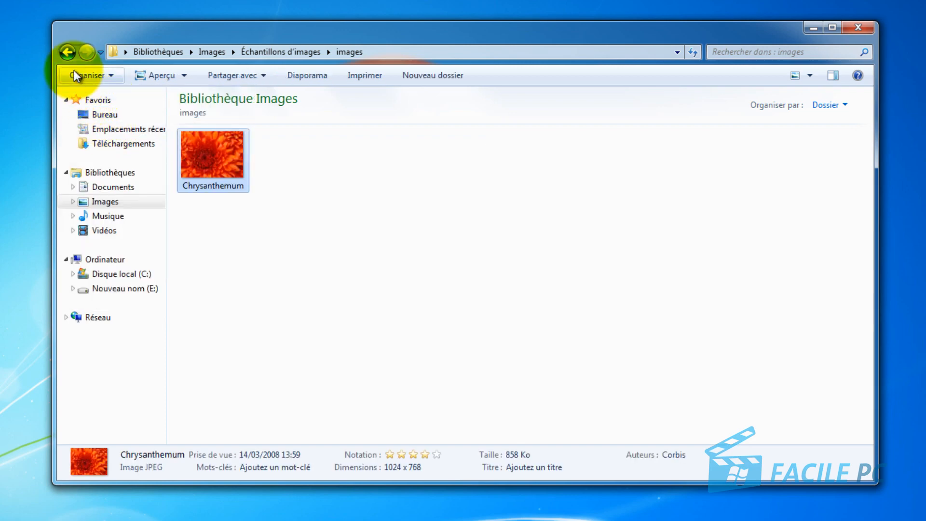
left_click(68, 52)
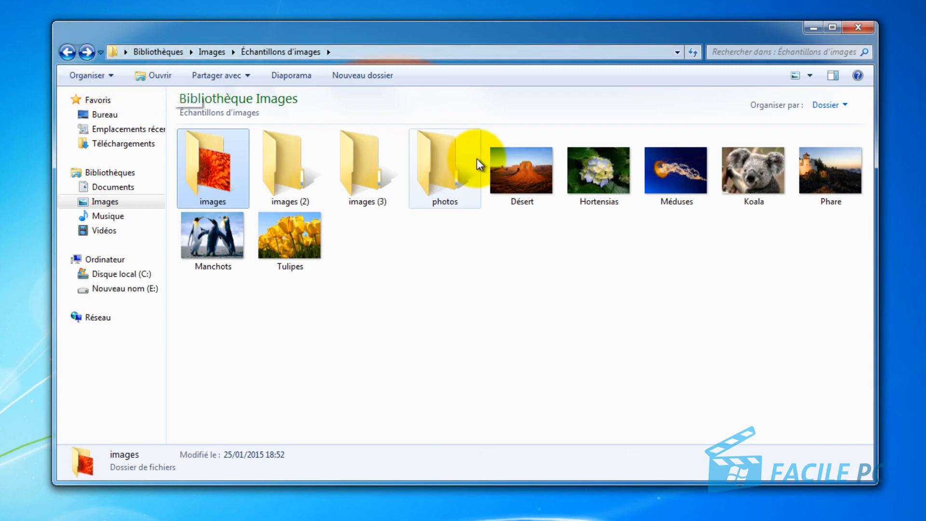
Step: Move the Désert picture into the images folder by cutting and pasting, and return to Échantillons d'images
left_click(528, 173)
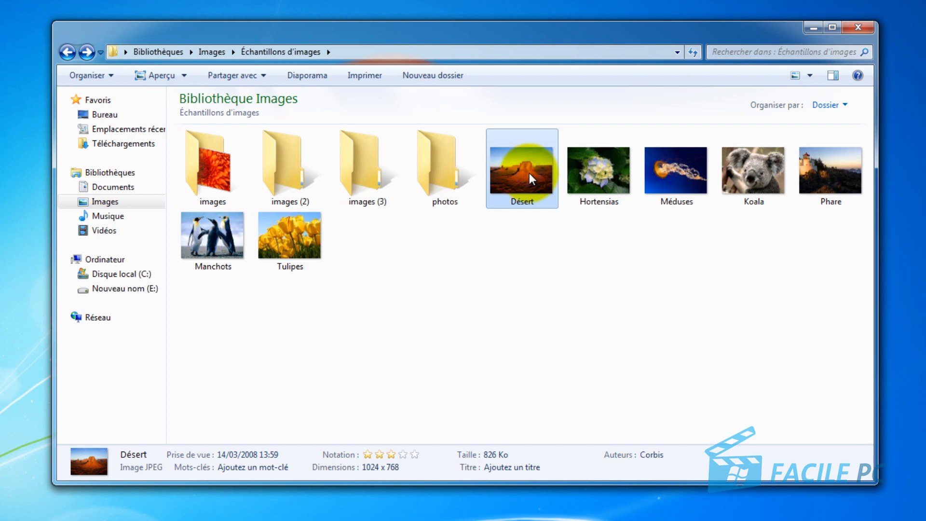
right_click(529, 173)
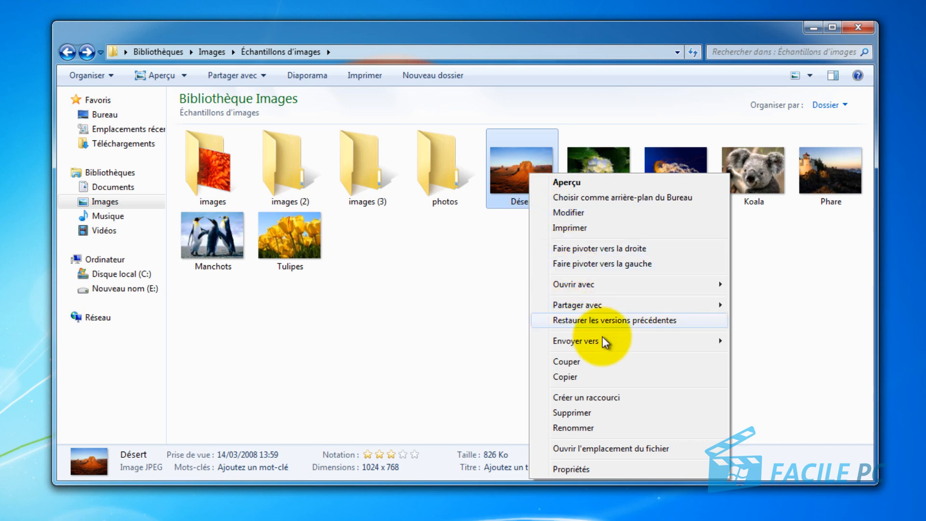
left_click(621, 364)
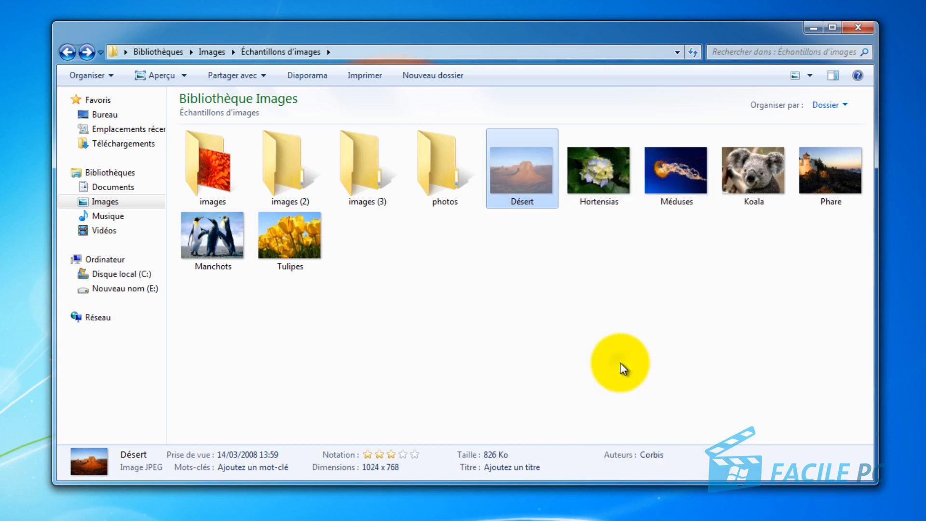
double_click(218, 176)
right_click(351, 178)
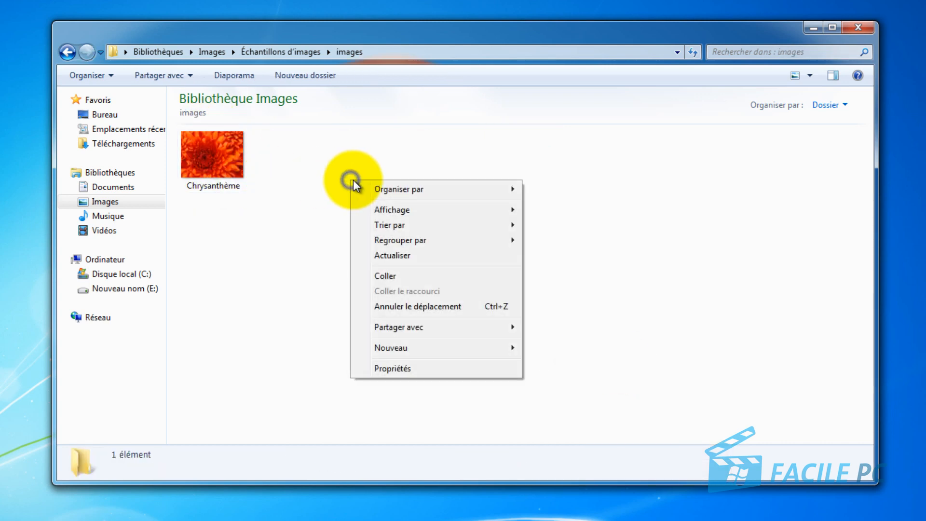
left_click(459, 278)
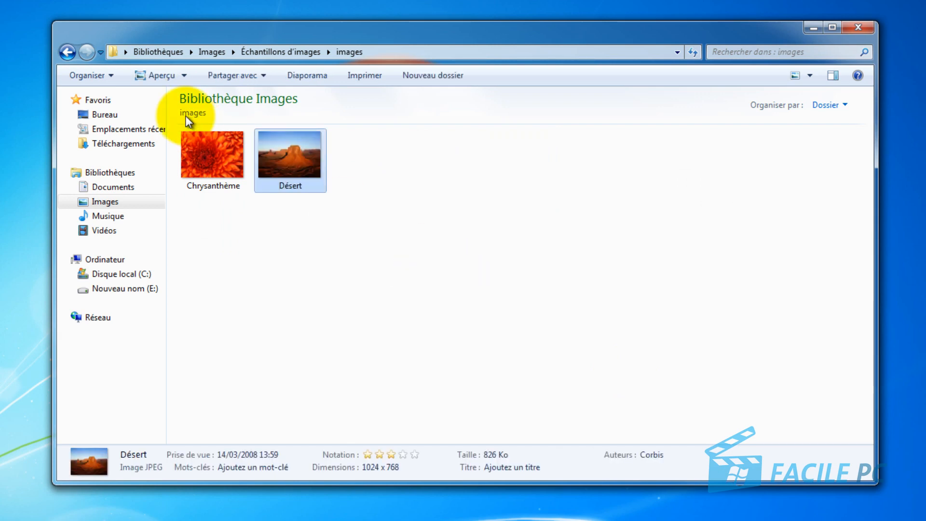
left_click(64, 58)
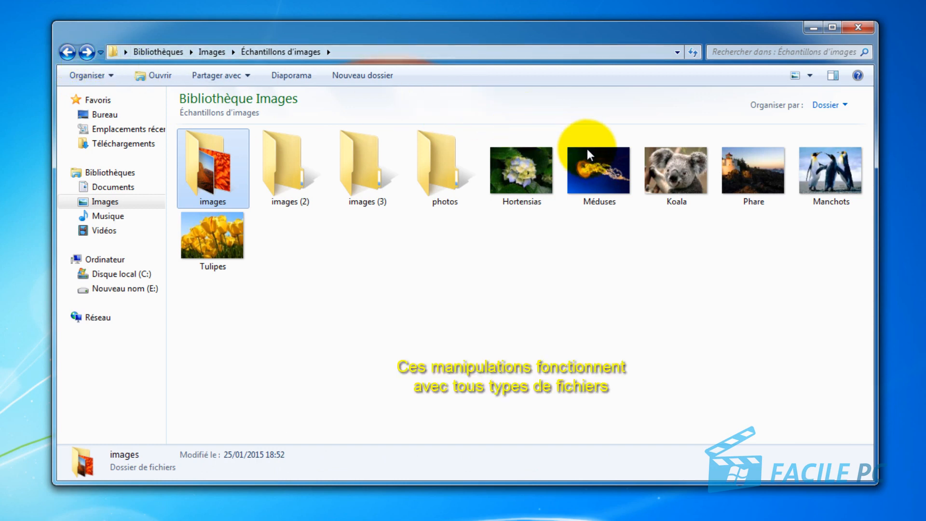
Step: Move the Hortensias picture into the images folder by cutting and pasting, and return to the parent folder
left_click(521, 192)
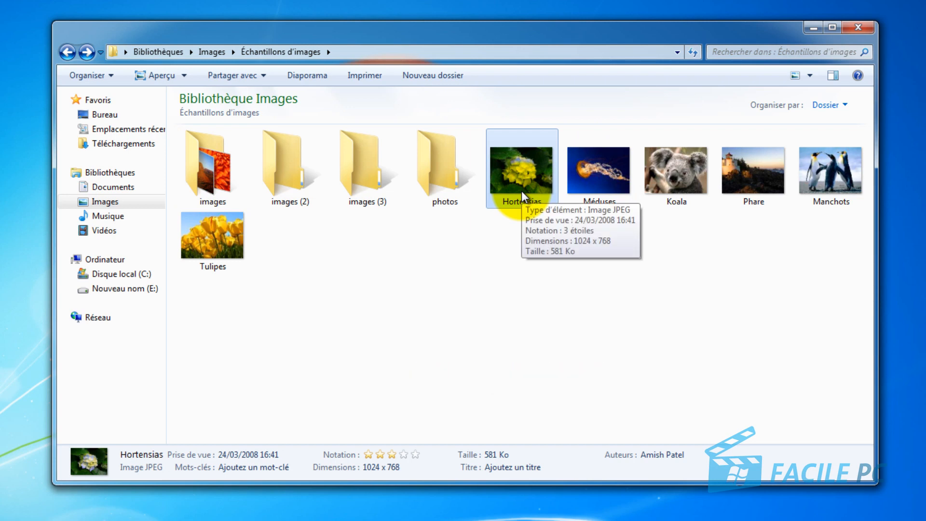
key("ctrl+x")
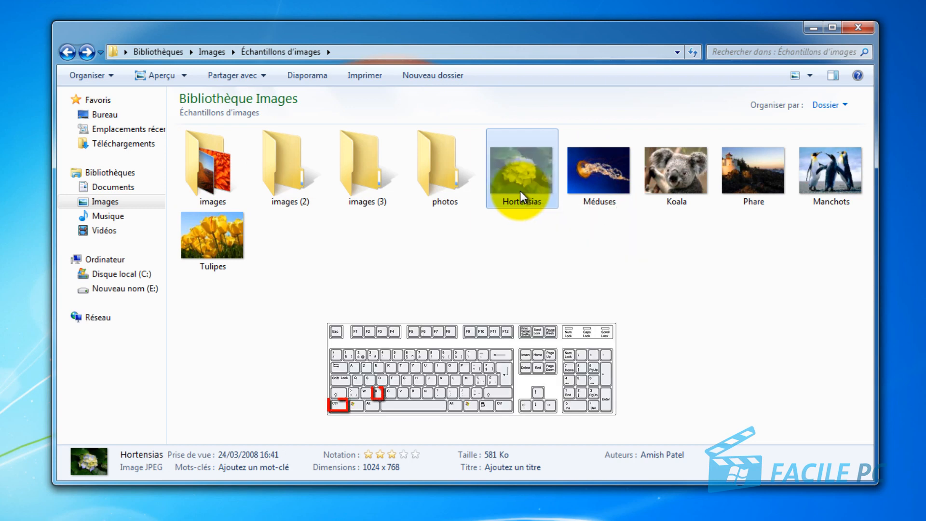
double_click(210, 170)
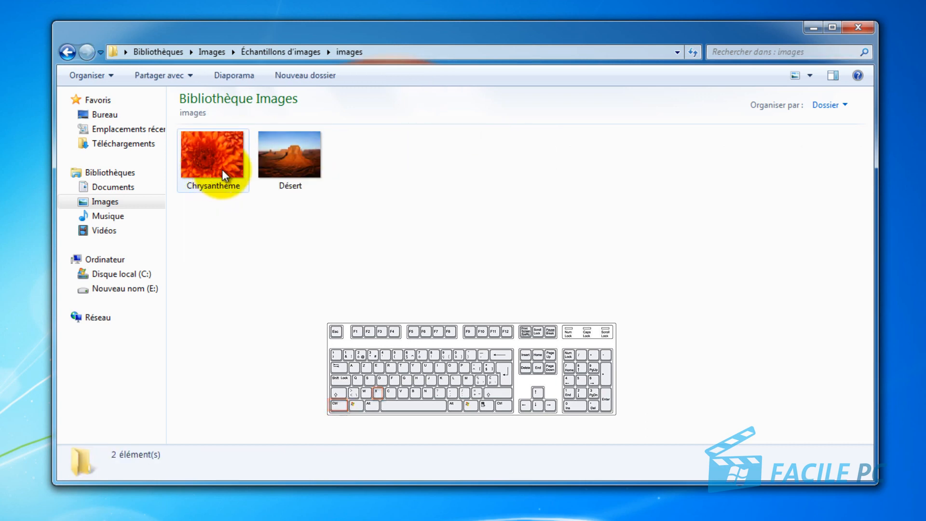
key("ctrl+v")
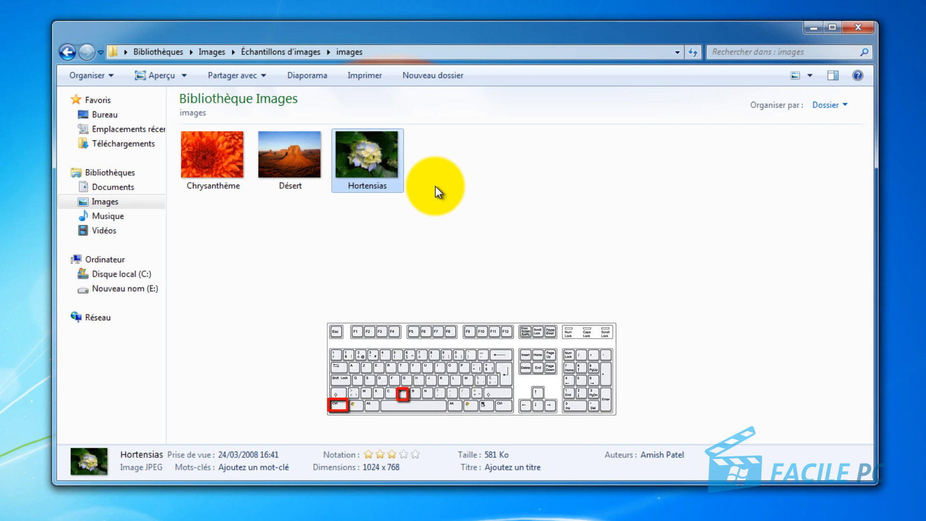
left_click(68, 52)
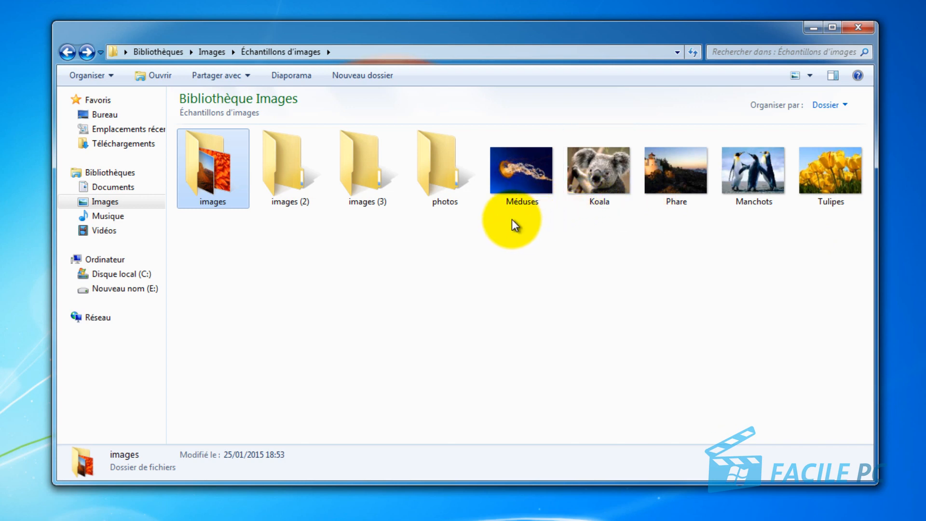
Step: Select the consecutive pictures from Méduses through Tulipes as one range, and clear the selection
left_click(515, 198)
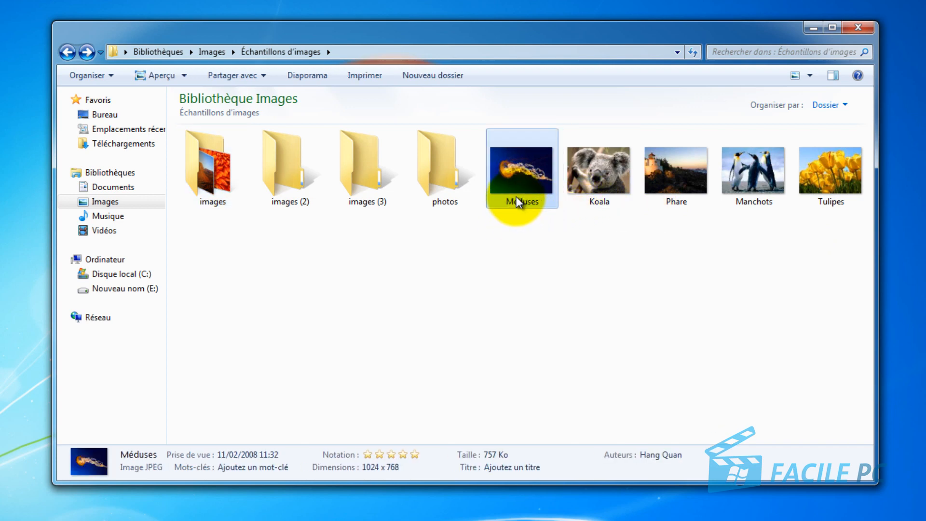
left_click(844, 192, "shift")
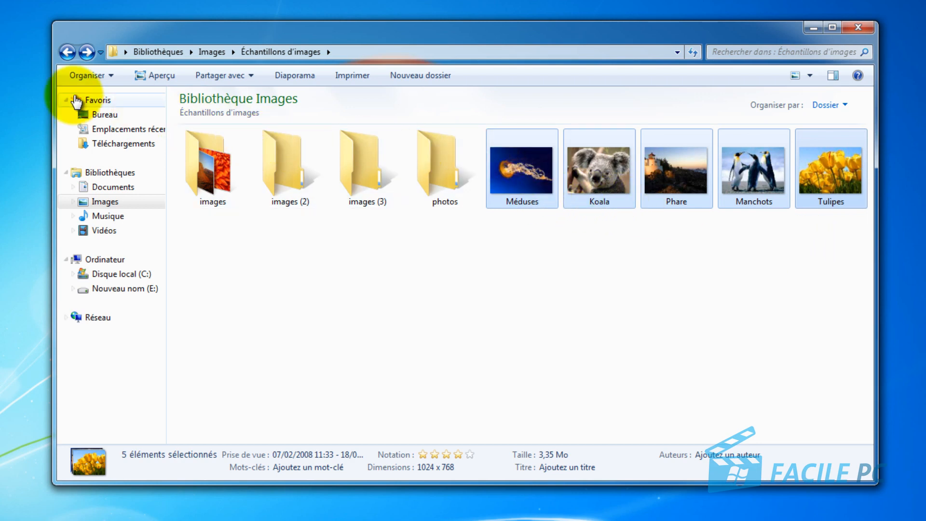
left_click(88, 77)
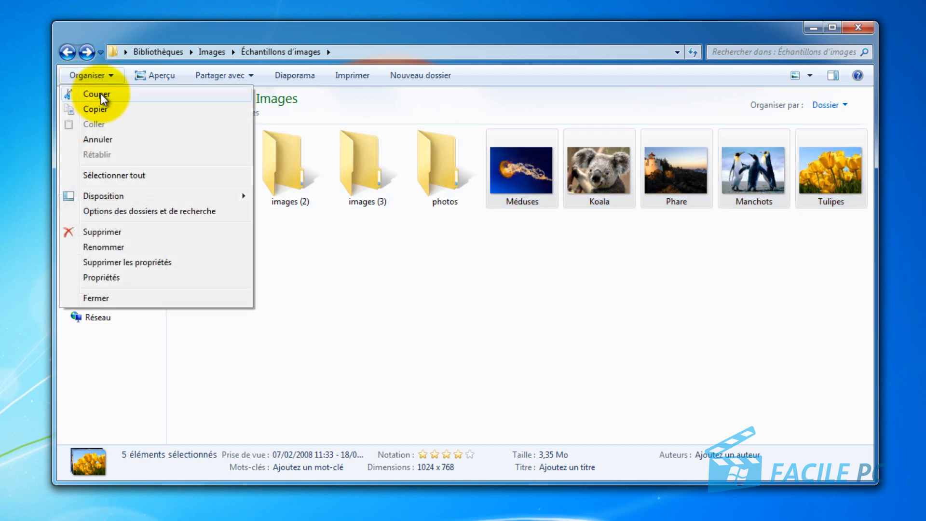
left_click(536, 269)
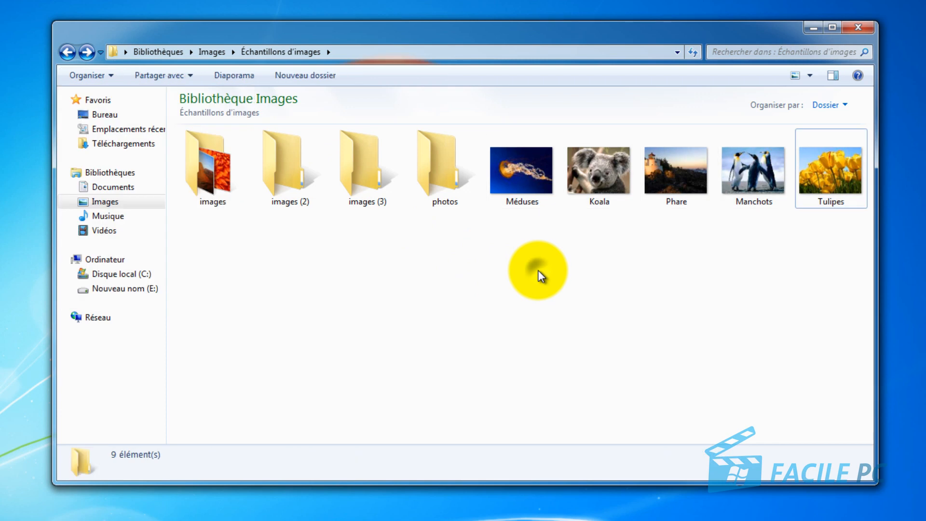
Step: Build a multiple selection by adding Méduses, Koala, Phare, Manchots and Tulipes one at a time
left_click(524, 191)
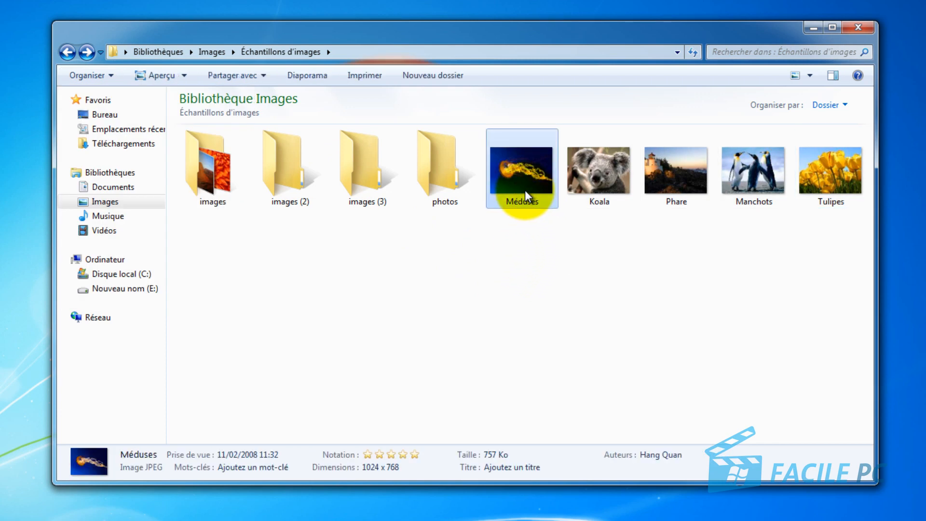
left_click(605, 203, "ctrl")
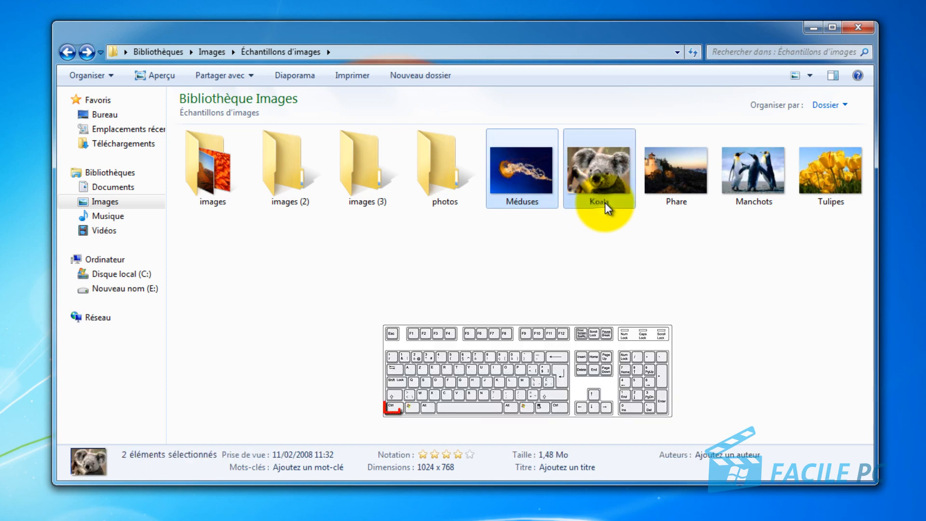
left_click(682, 198, "ctrl")
left_click(737, 189, "ctrl")
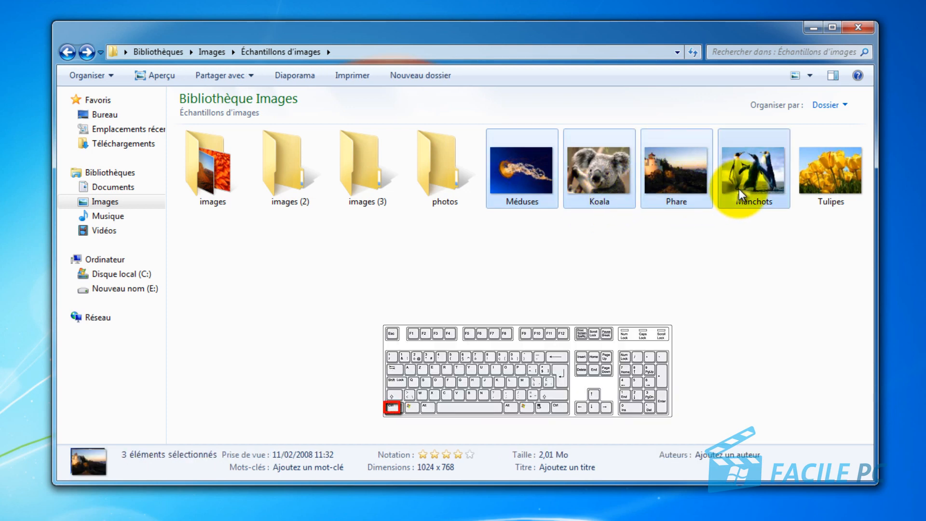
left_click(837, 179, "ctrl")
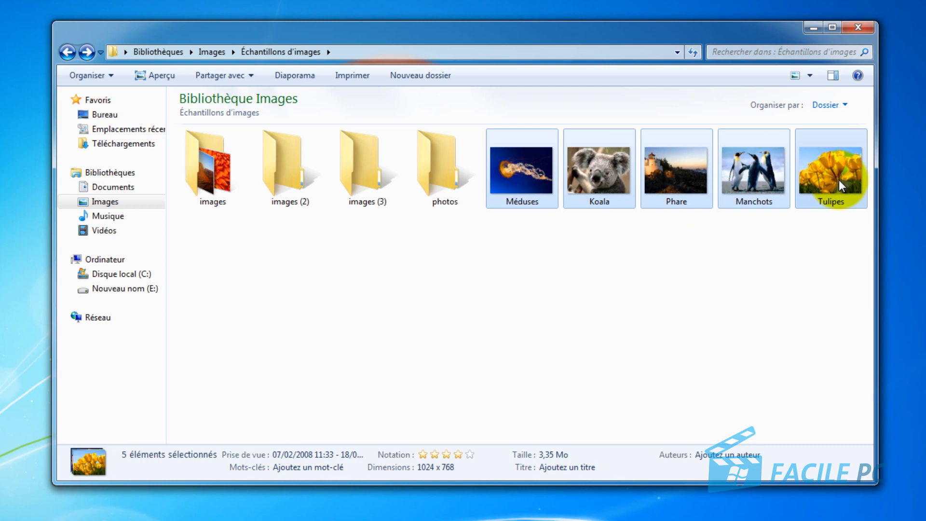
left_click(86, 78)
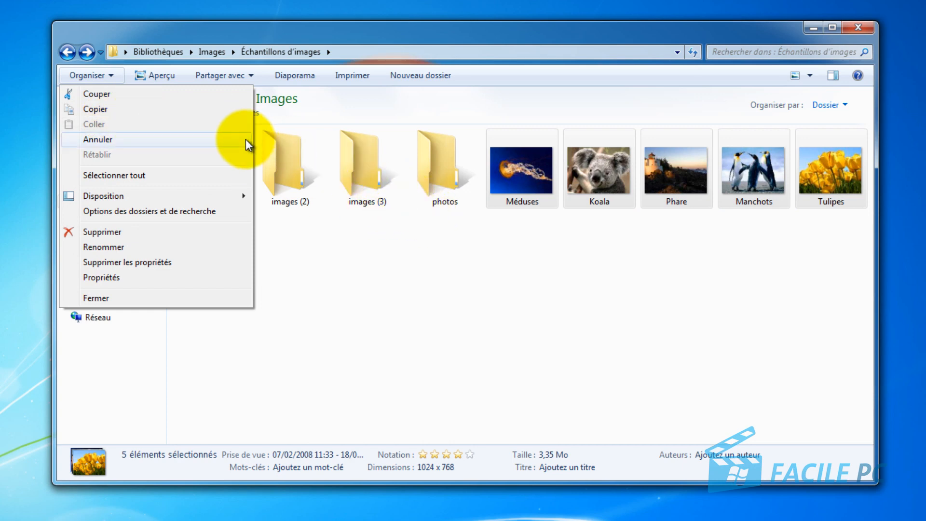
left_click(553, 243)
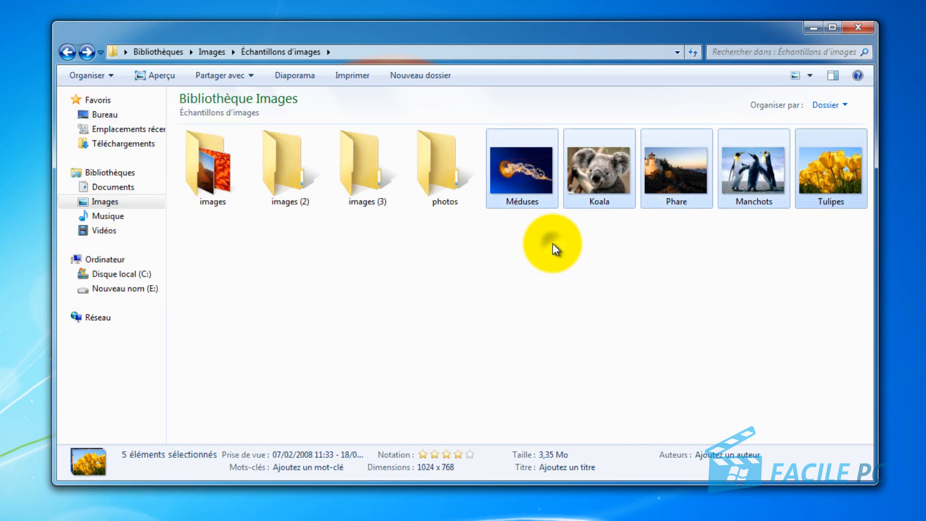
Step: Clear the selection, reselect the five pictures from Méduses through Tulipes together, and move them into the images (2) folder
left_click(553, 244)
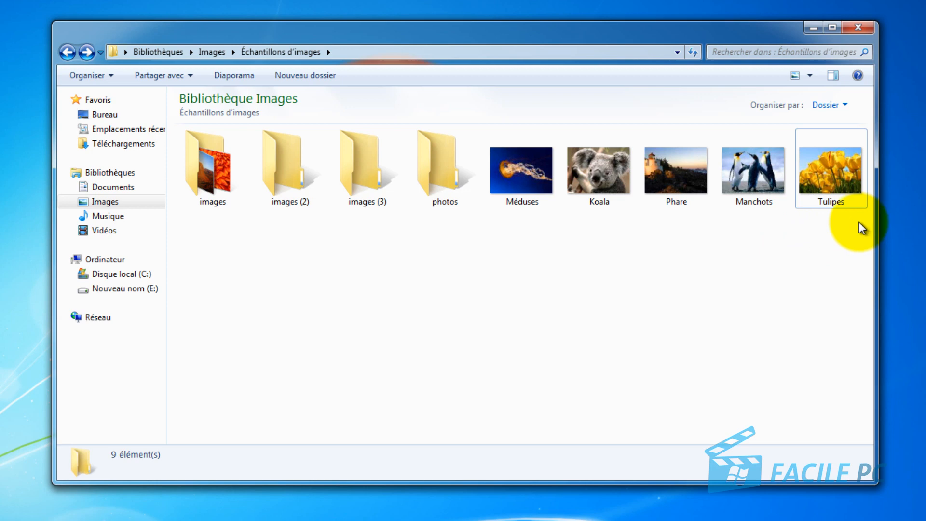
left_click_drag(862, 222, 484, 123)
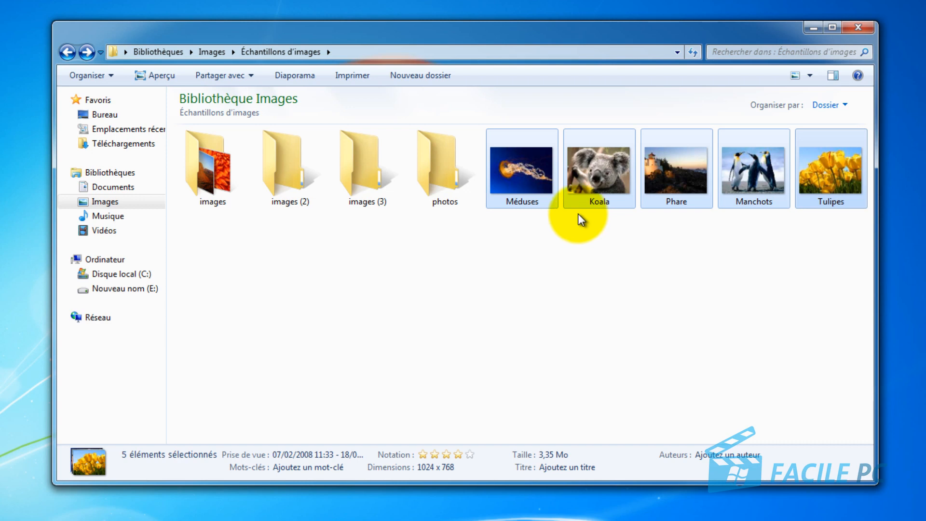
mouse_move(535, 199)
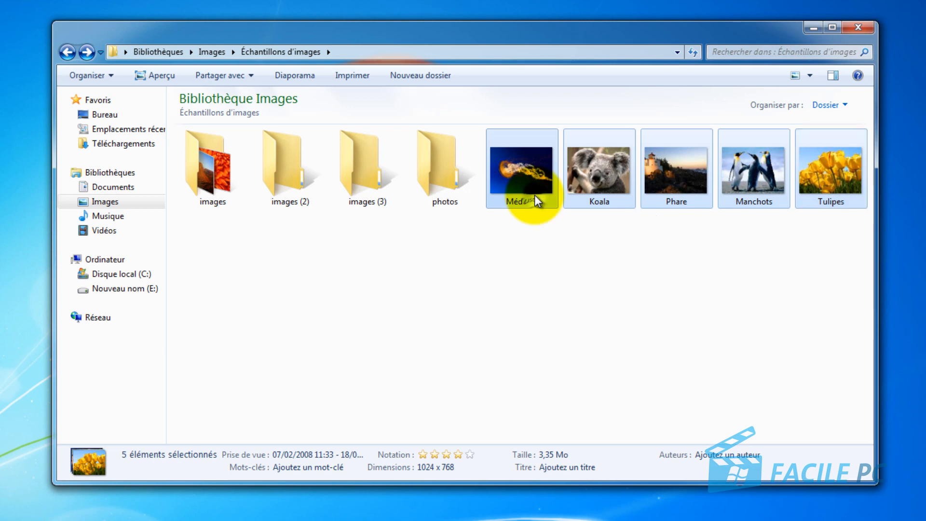
left_click_drag(533, 195, 275, 182)
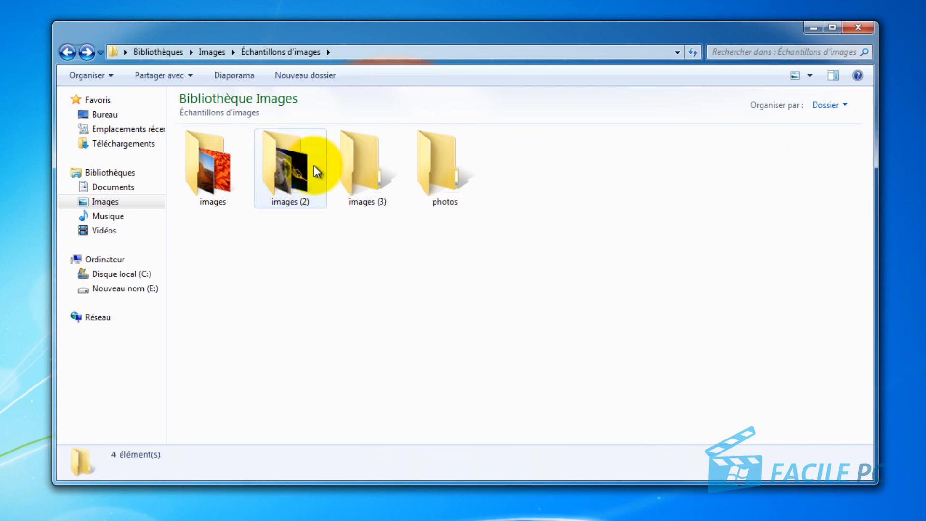
Step: Undo the move of the five pictures into the images (2) folder
mouse_move(314, 166)
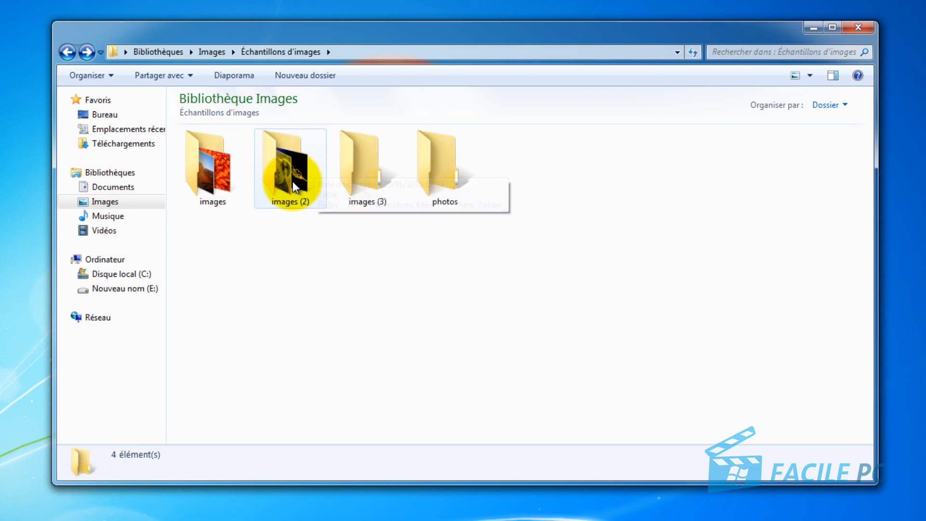
key("ctrl+z")
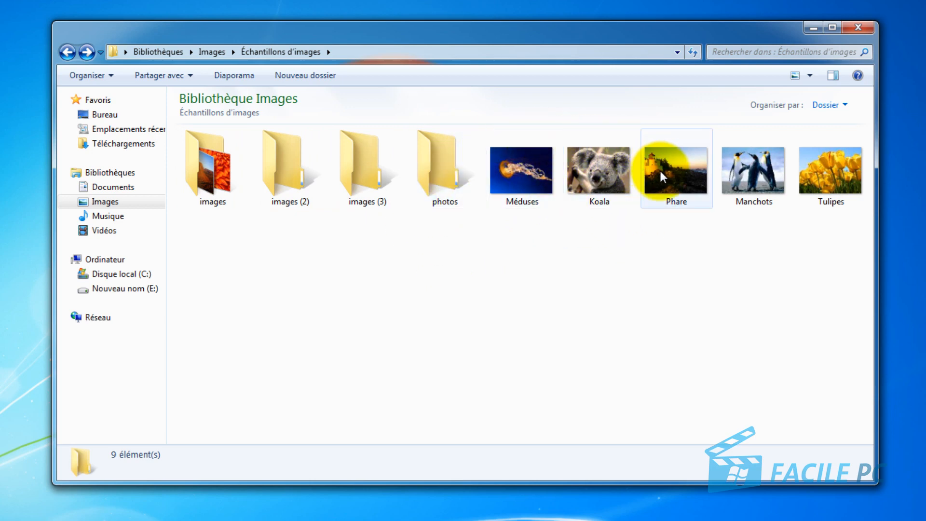
mouse_move(660, 168)
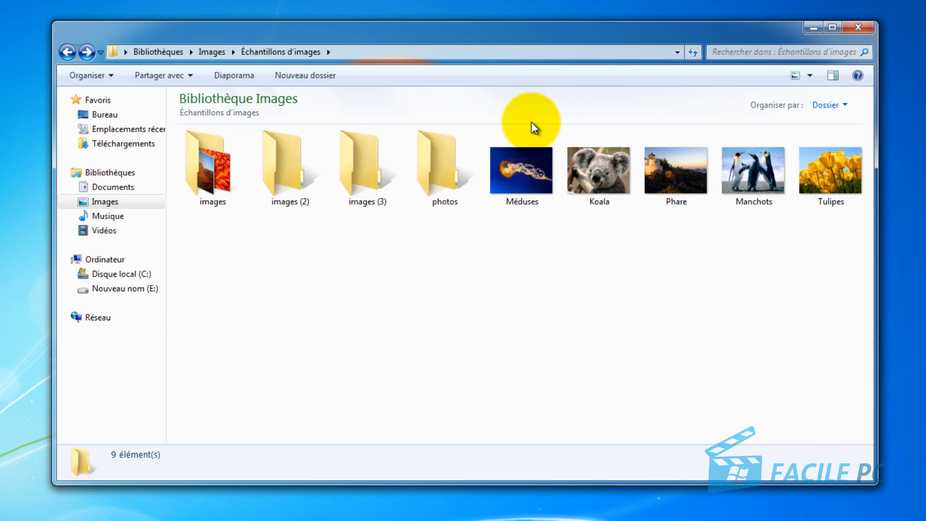
left_click(475, 129)
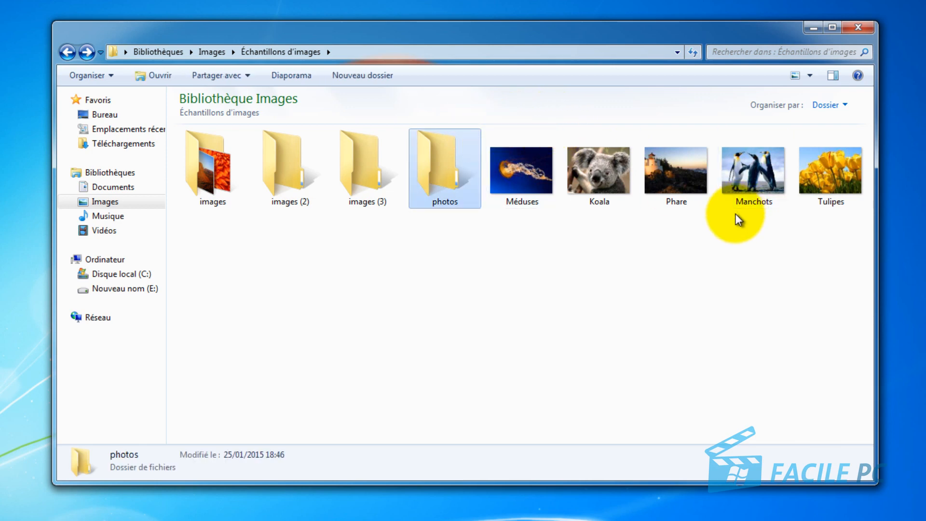
left_click(695, 219)
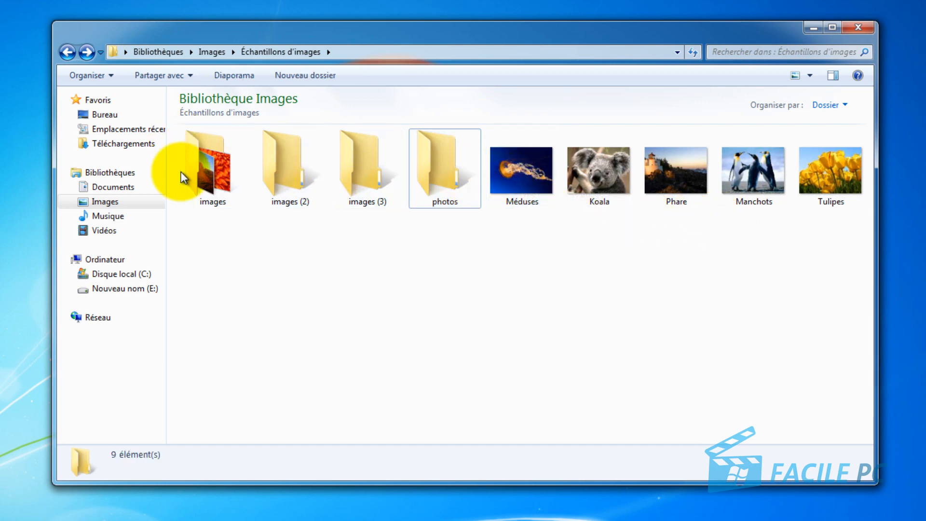
mouse_move(192, 183)
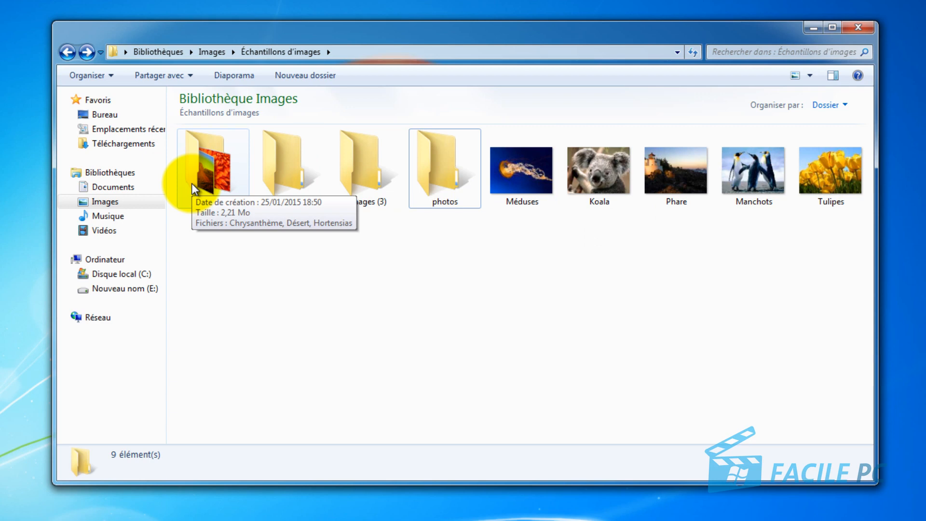
Step: Copy the Méduses picture, paste it into the images (2) folder, and return to Échantillons d'images
left_click(517, 178)
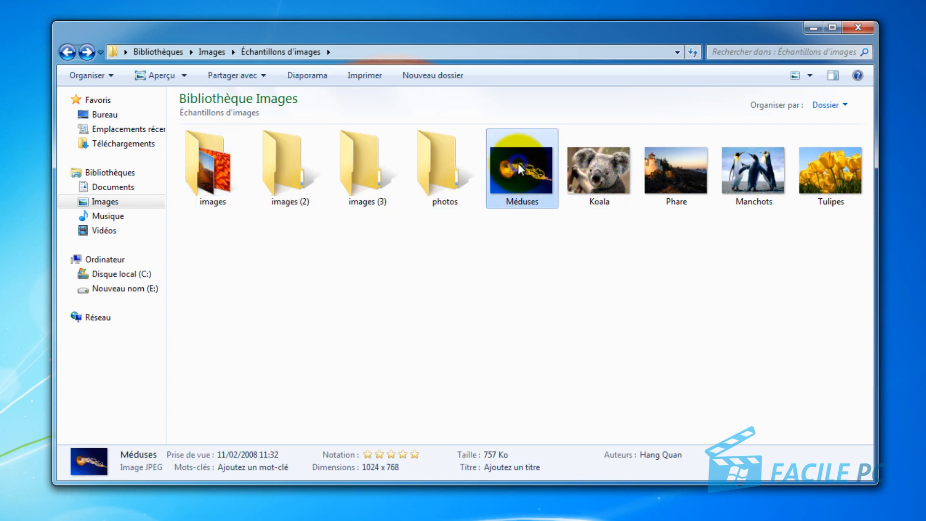
right_click(519, 169)
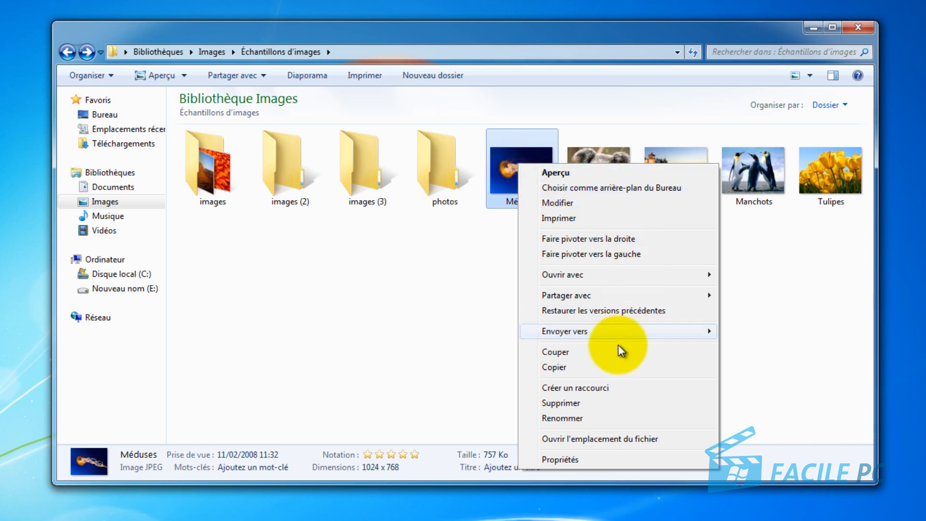
left_click(616, 368)
double_click(274, 158)
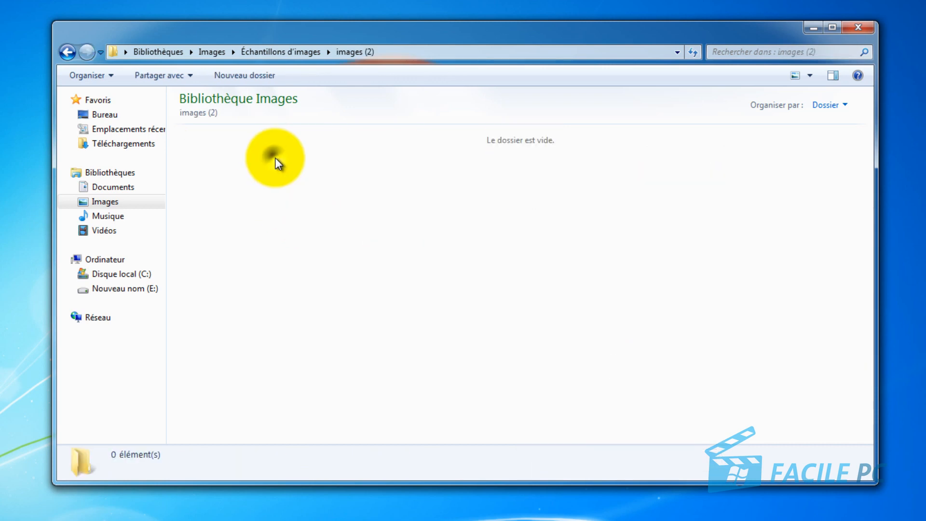
right_click(274, 158)
left_click(359, 260)
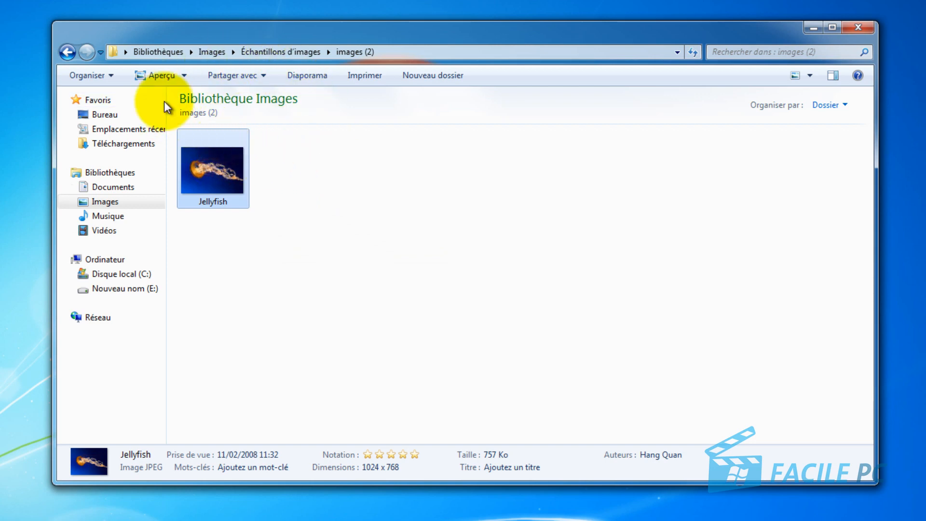
left_click(66, 52)
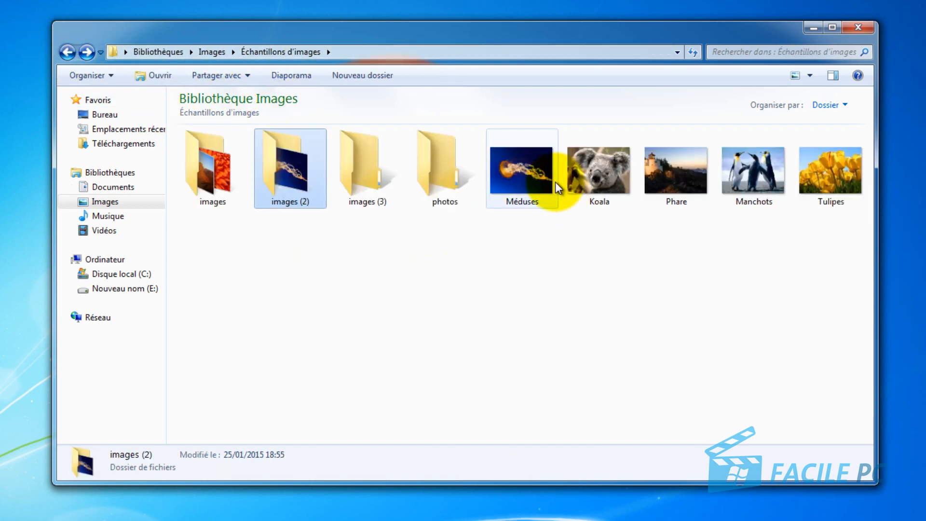